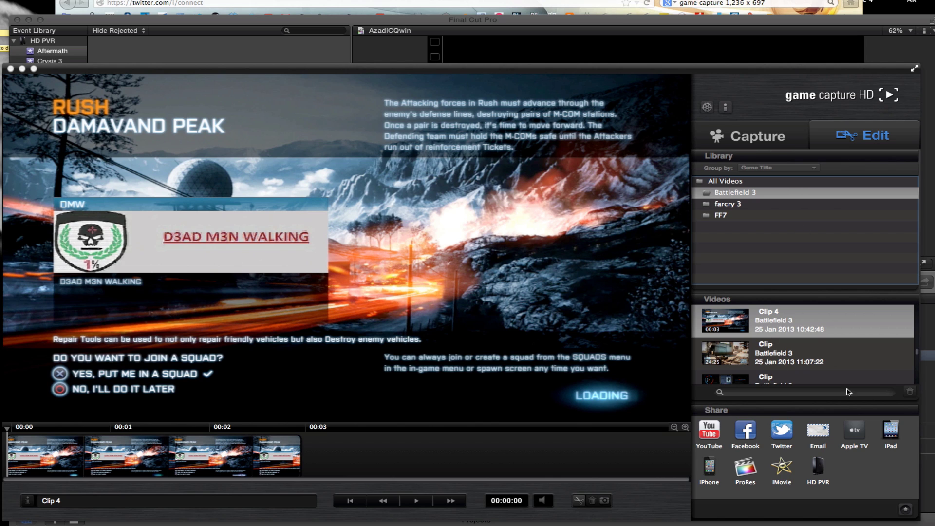
Step: Scroll the Battlefield 3 Videos list to bring Clip 4 into view
{"action": "scroll", "coordinate": [800, 326], "scroll_direction": "down", "scroll_amount": 3}
{"action": "scroll", "coordinate": [799, 340], "scroll_direction": "up", "scroll_amount": 3}
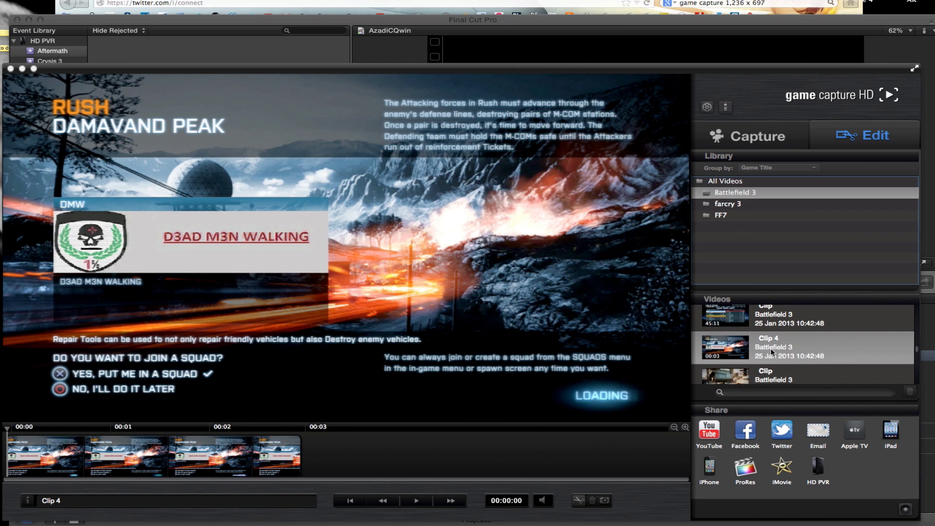
Step: Select Clip 4 and bring up its context menu with Reveal in Finder and delete
{"action": "left_click", "coordinate": [774, 349]}
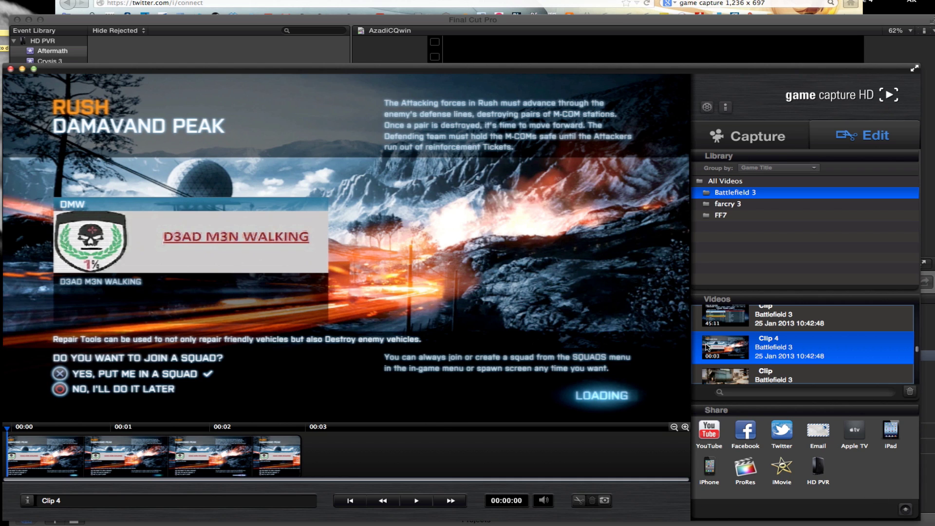
{"action": "right_click", "coordinate": [777, 347]}
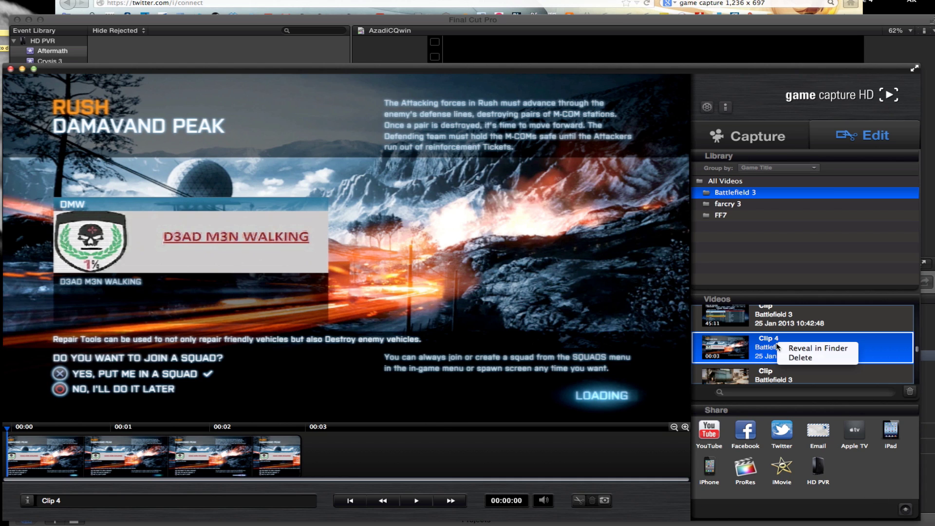
Step: Reveal Clip 4's files in Finder and select the raw Segment_0001.mp4 recording
{"action": "left_click", "coordinate": [791, 349]}
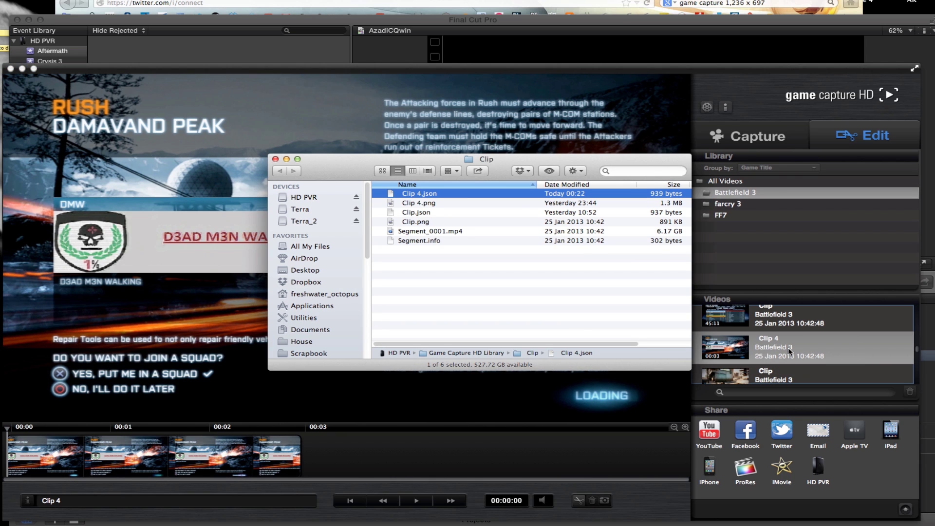
{"action": "left_click", "coordinate": [438, 230]}
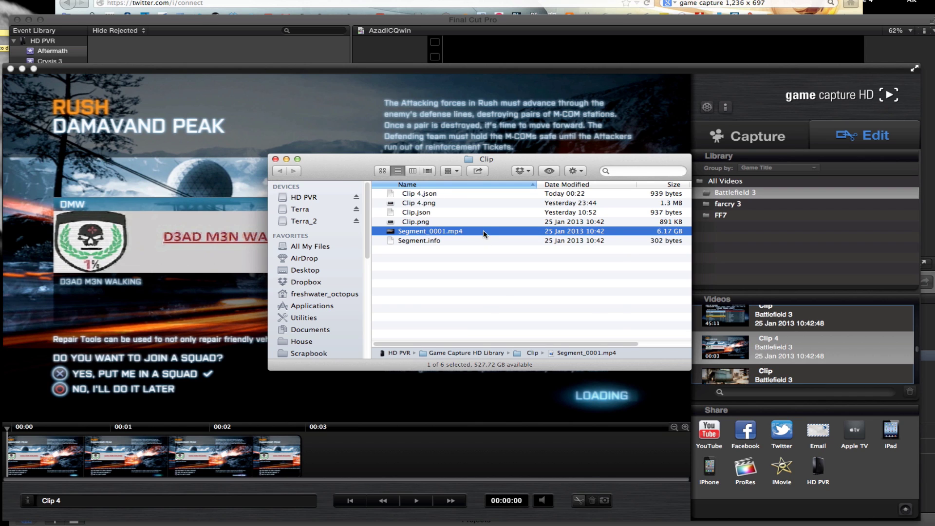
Step: Open Segment_0001.mp4 in QuickTime Player and scrub forward into the gameplay footage
{"action": "right_click", "coordinate": [458, 230]}
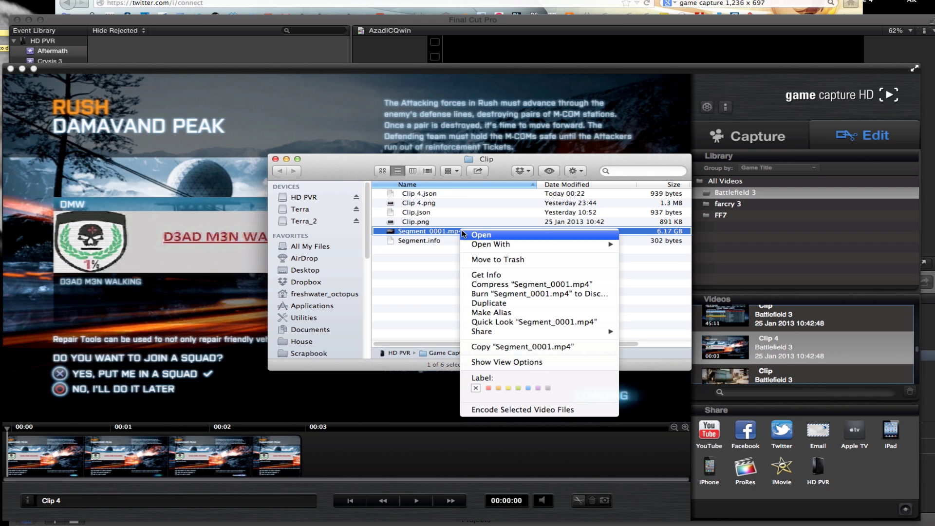
{"action": "left_click", "coordinate": [489, 236]}
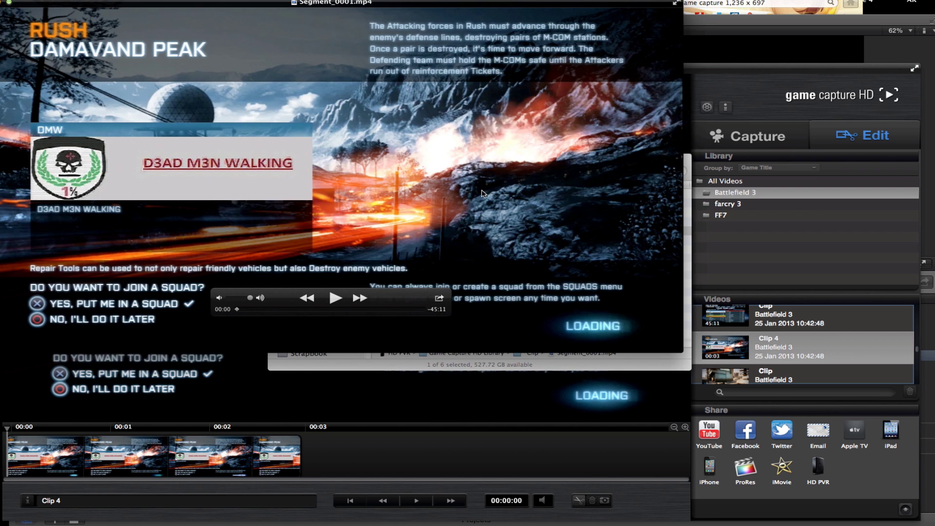
{"action": "left_click_drag", "start_coordinate": [360, 3], "coordinate": [433, 67]}
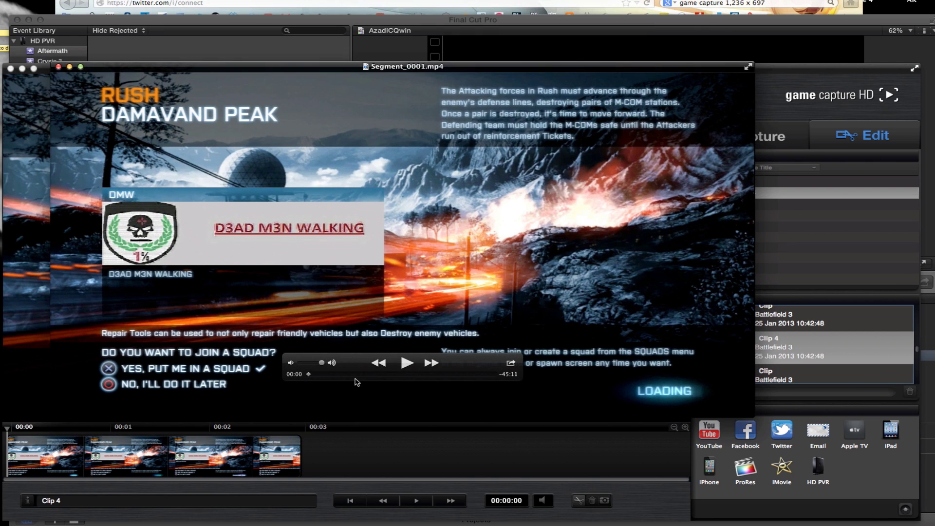
{"action": "mouse_move", "coordinate": [355, 375]}
{"action": "left_mouse_down"}
{"action": "mouse_move", "coordinate": [395, 376]}
{"action": "mouse_move", "coordinate": [345, 375]}
{"action": "left_mouse_up"}
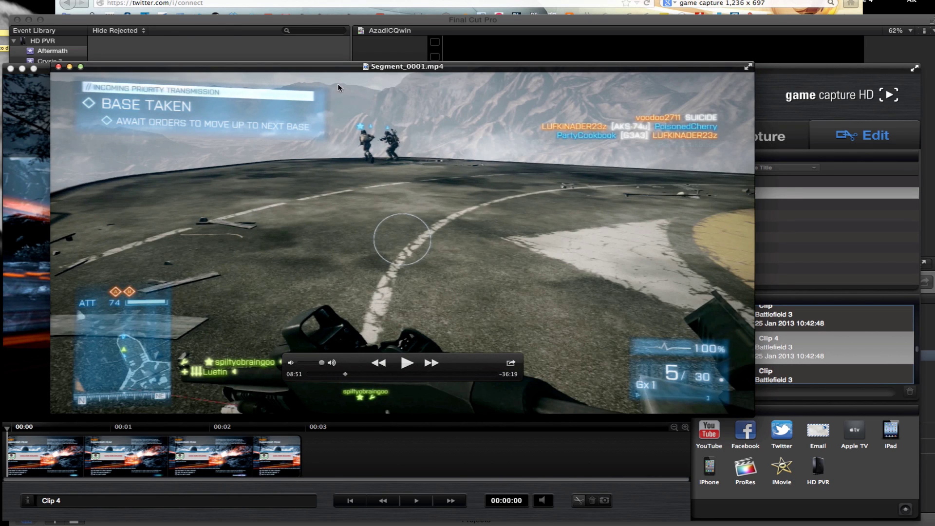
Step: Close the Segment_0001.mp4 player and show the HD PVR drive contents in Finder
{"action": "left_click", "coordinate": [81, 67]}
{"action": "key", "text": "super+w"}
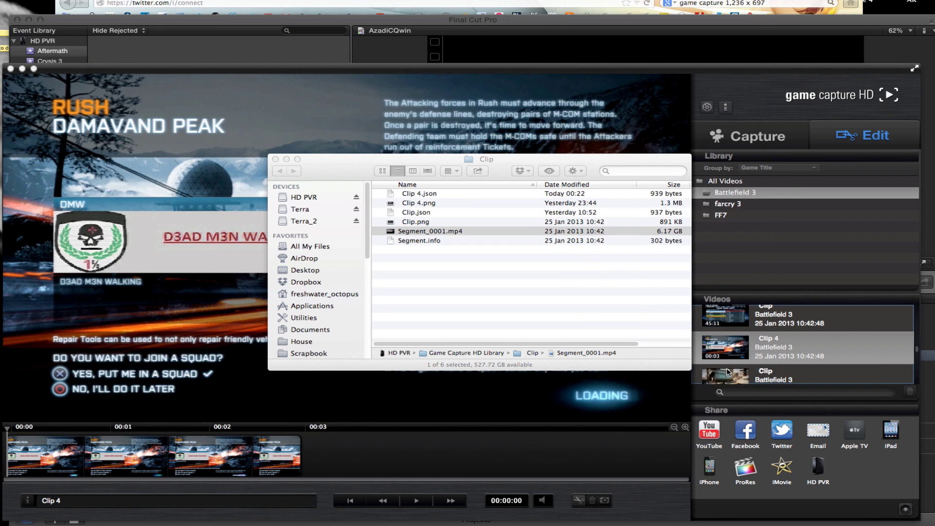
{"action": "left_click", "coordinate": [308, 200]}
{"action": "left_click", "coordinate": [308, 198]}
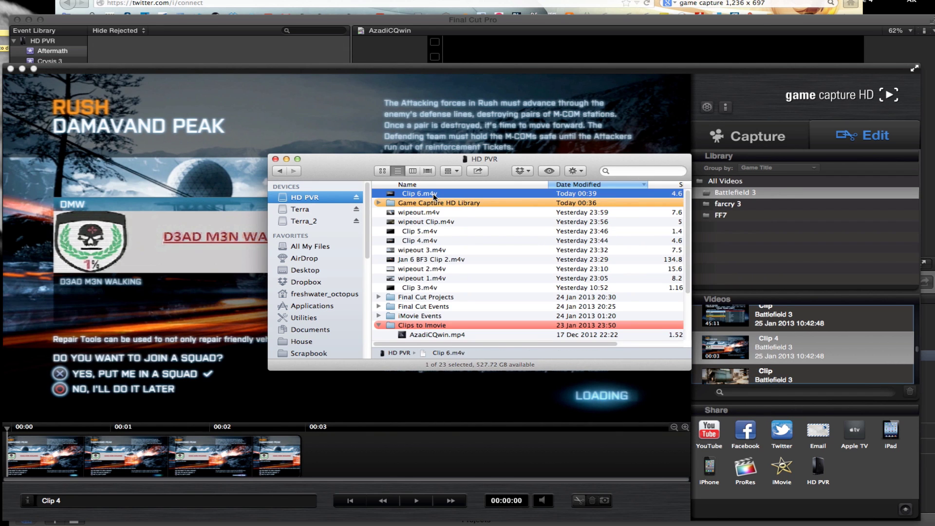
Step: Open Clip 6.m4v in QuickTime Player and start playing it
{"action": "right_click", "coordinate": [434, 195]}
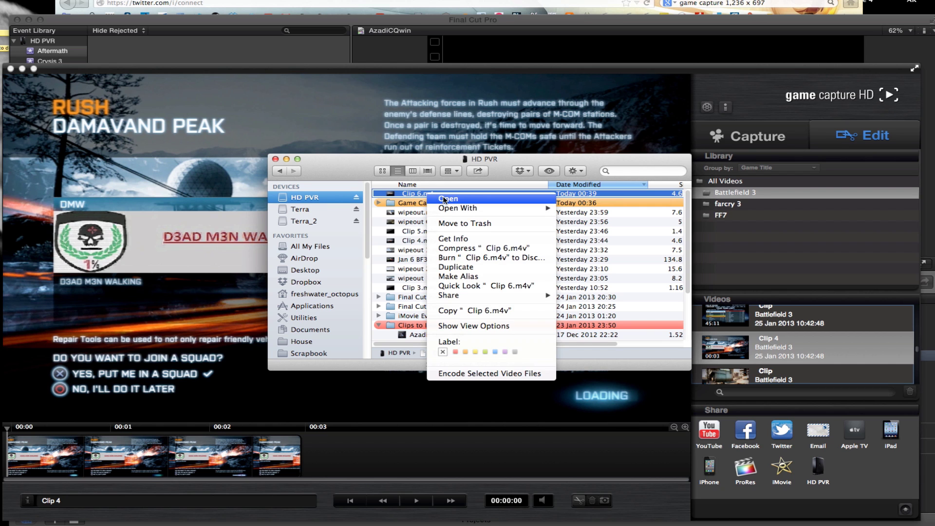
{"action": "left_click", "coordinate": [445, 199]}
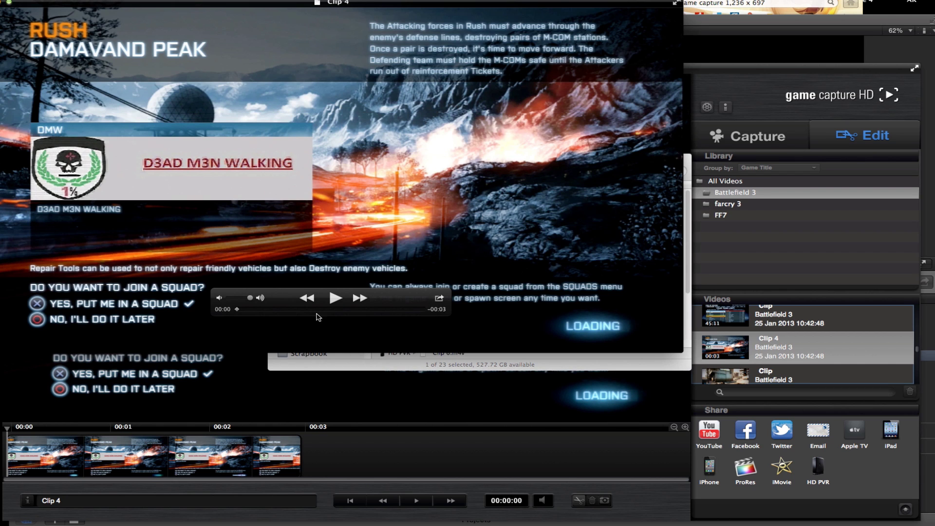
{"action": "left_click", "coordinate": [336, 298]}
Step: Confirm in the Movie Inspector that Clip 6.m4v is 1,280 x 720, then close it
{"action": "key", "text": "super+i"}
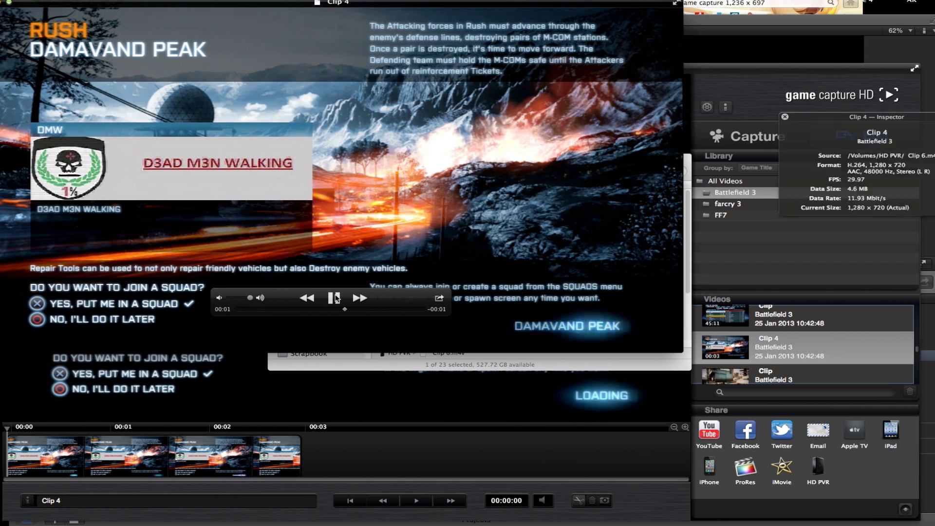
{"action": "left_click_drag", "start_coordinate": [929, 117], "coordinate": [611, 155]}
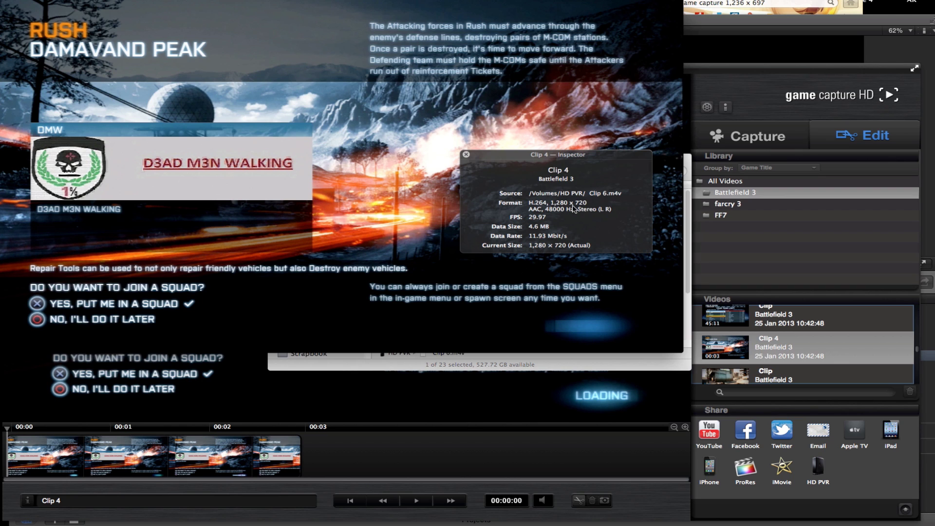
{"action": "left_click", "coordinate": [466, 154]}
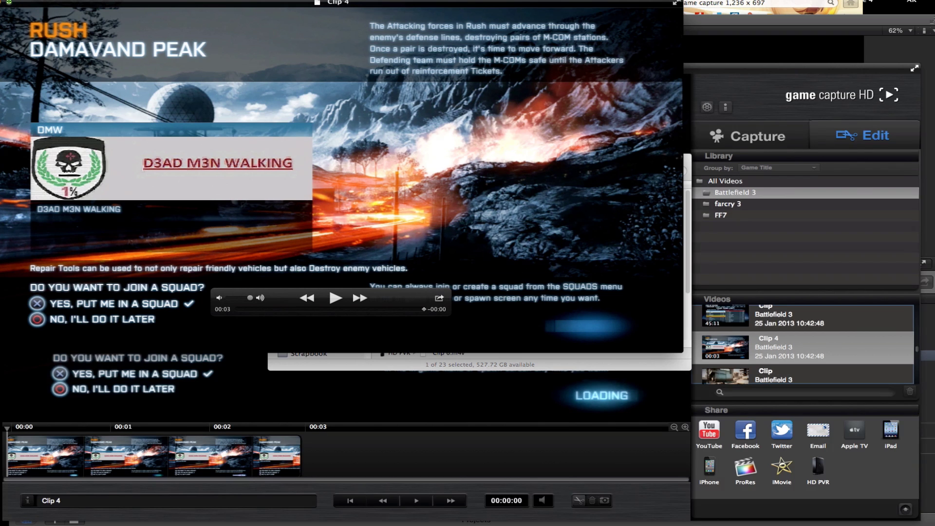
{"action": "left_click", "coordinate": [9, 2]}
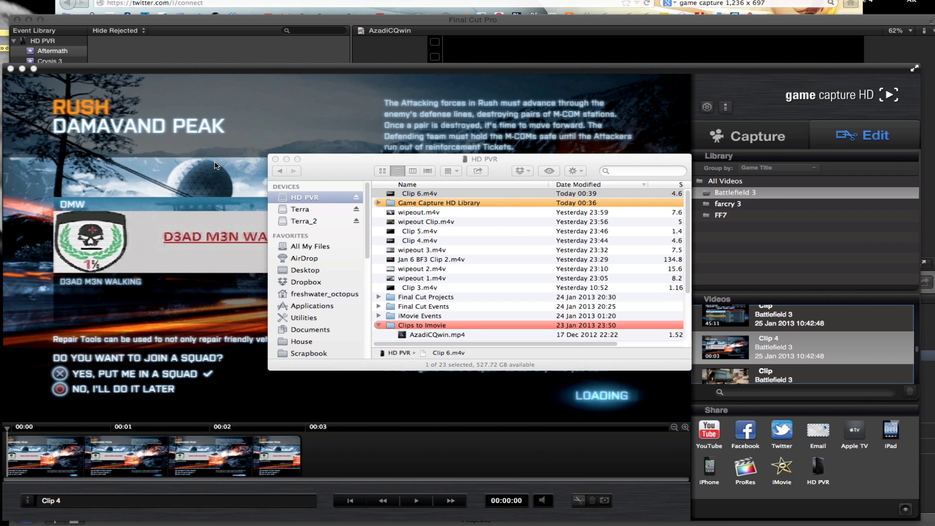
Step: Close the Finder window, load the wipeout clip, and export it to the HD PVR share
{"action": "left_click", "coordinate": [276, 159]}
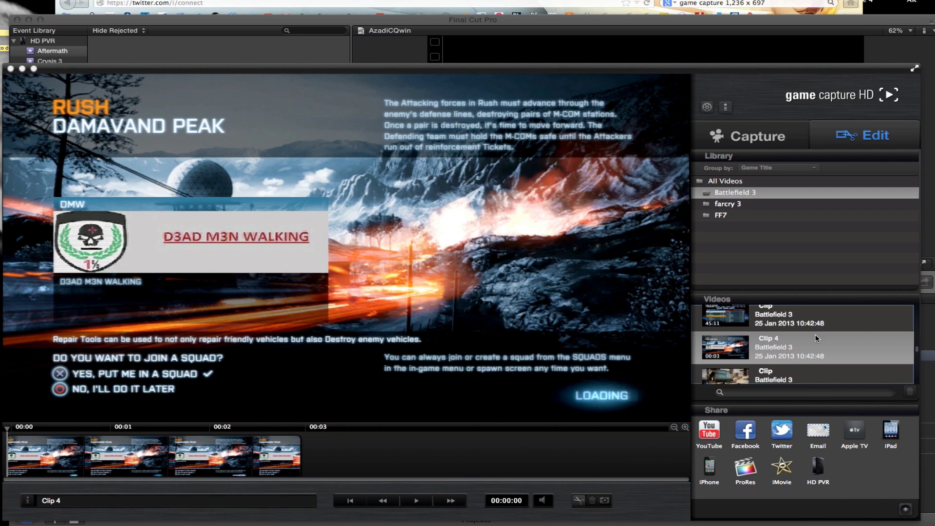
{"action": "scroll", "coordinate": [817, 338], "scroll_direction": "down", "scroll_amount": 10}
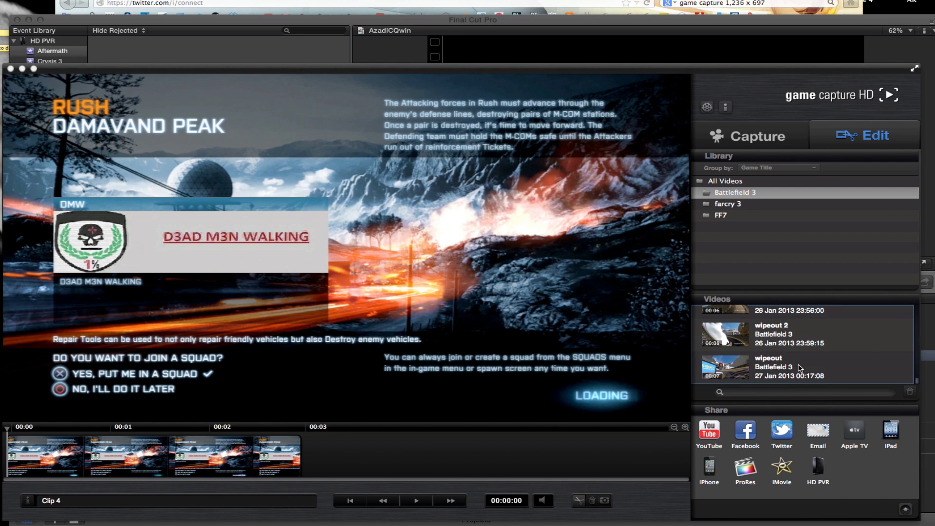
{"action": "left_click", "coordinate": [807, 364]}
{"action": "left_click", "coordinate": [806, 368]}
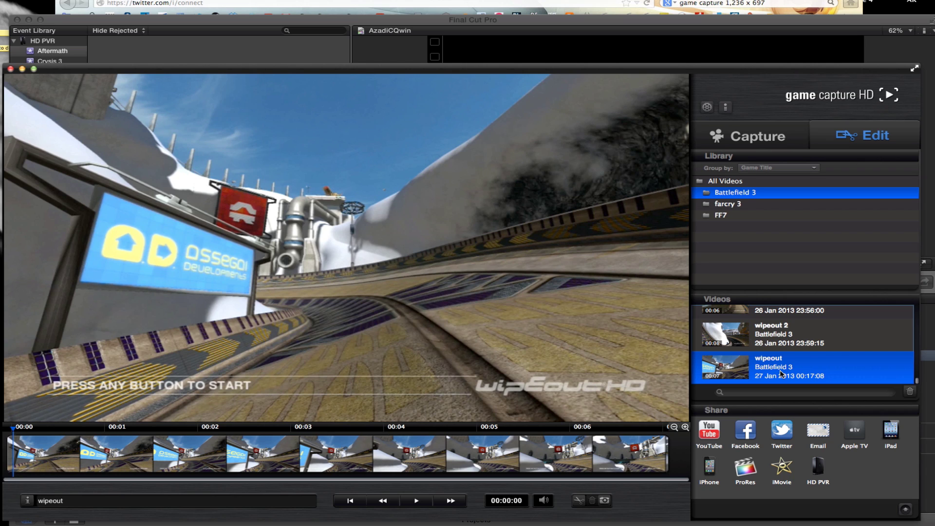
{"action": "left_click", "coordinate": [819, 469]}
{"action": "right_click", "coordinate": [790, 374]}
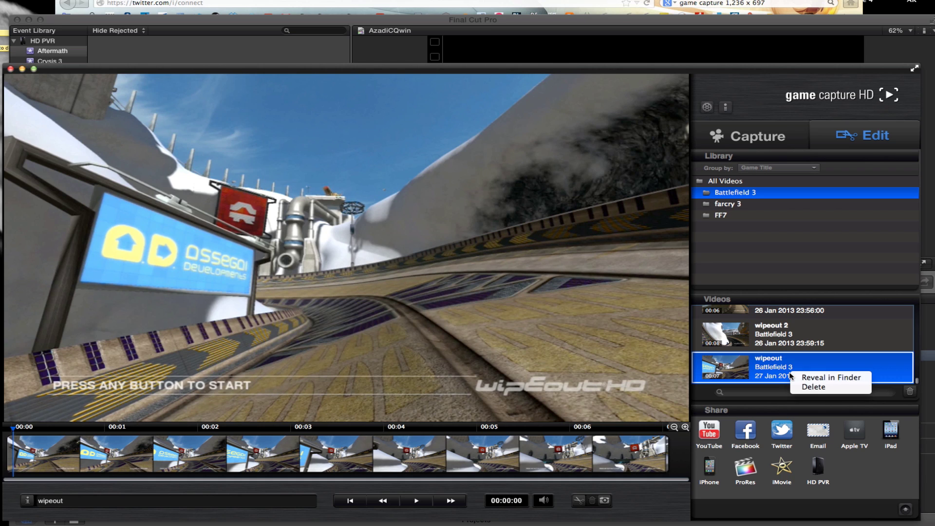
{"action": "left_click", "coordinate": [824, 378]}
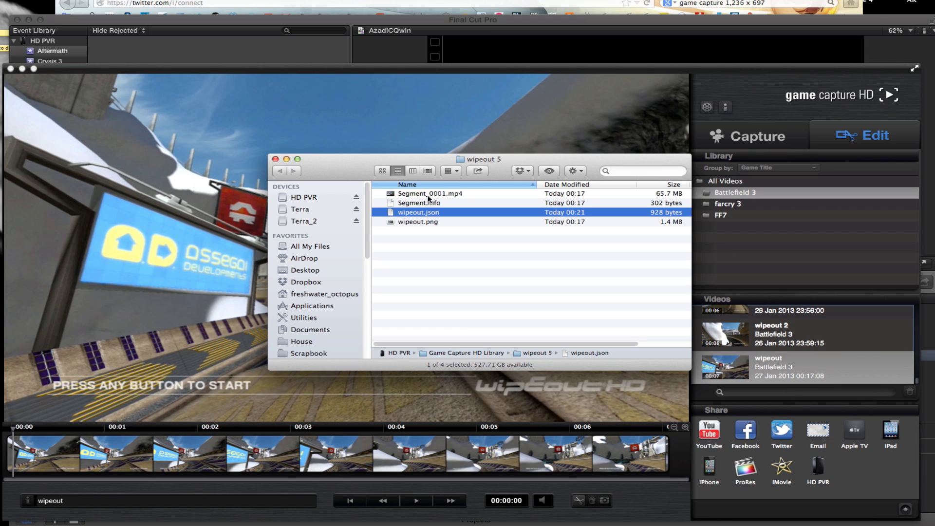
{"action": "left_click", "coordinate": [442, 194]}
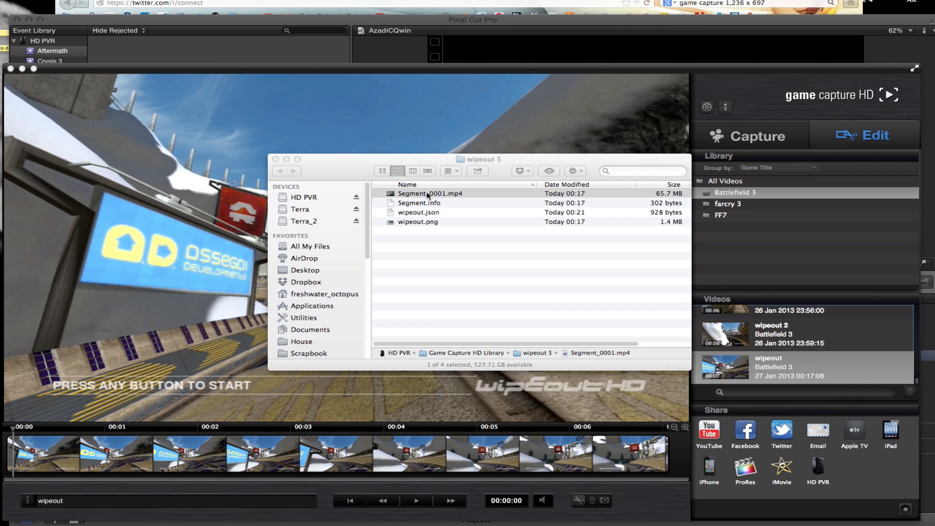
{"action": "double_click", "coordinate": [428, 195]}
{"action": "left_click_drag", "start_coordinate": [386, 4], "coordinate": [448, 94]}
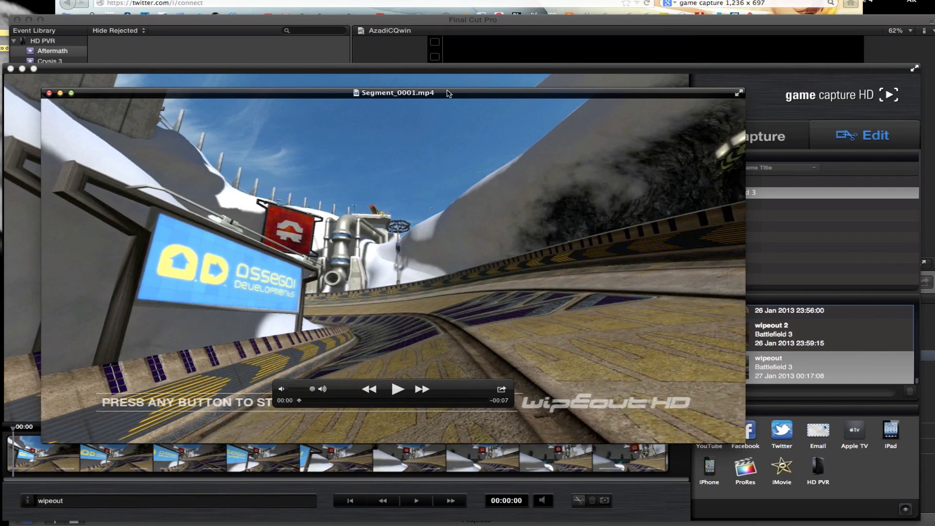
{"action": "key", "text": "super+i"}
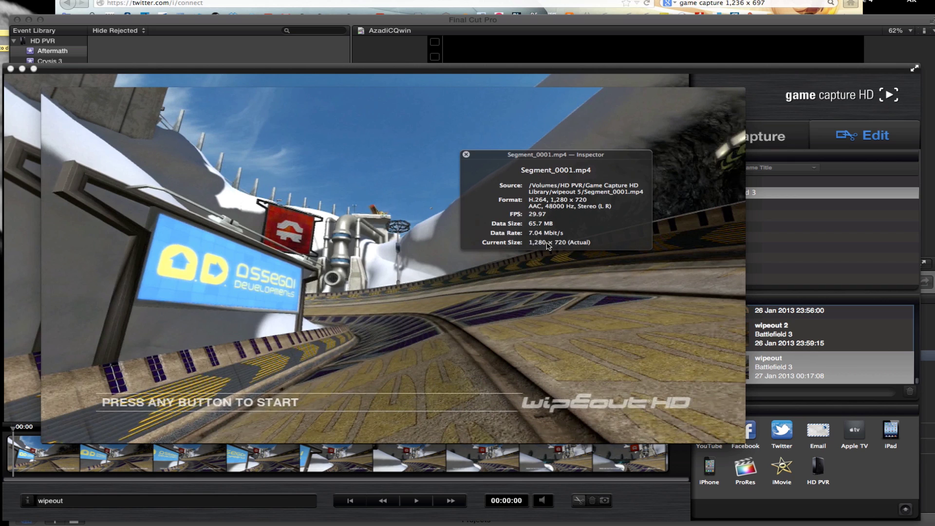
{"action": "left_click", "coordinate": [466, 154]}
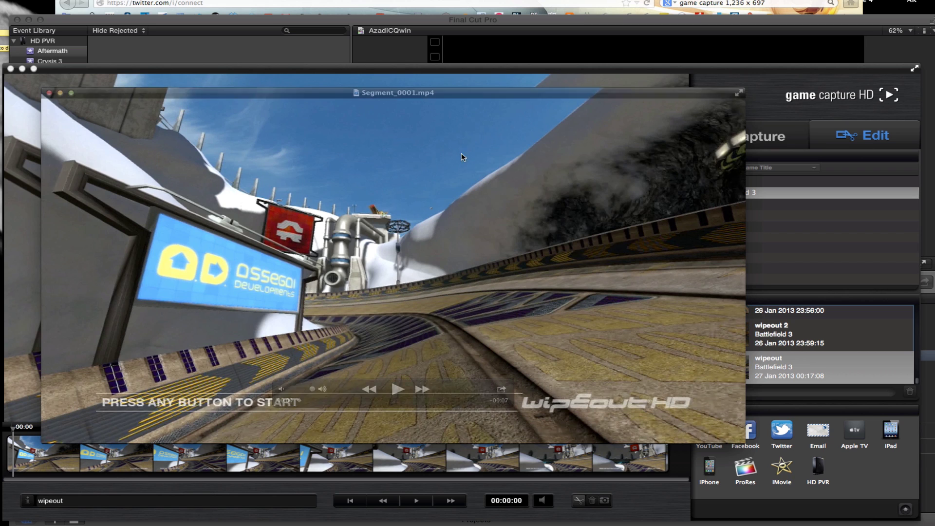
{"action": "left_click", "coordinate": [49, 92]}
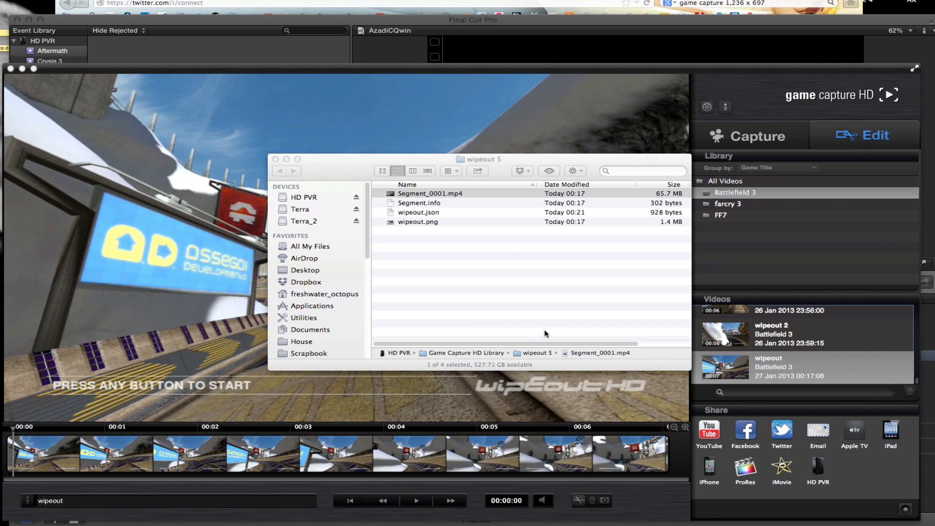
Step: Open wipeout 4.m4v in QuickTime, confirm its 1,236 x 697 size in the Inspector, and close it
{"action": "left_click", "coordinate": [275, 159]}
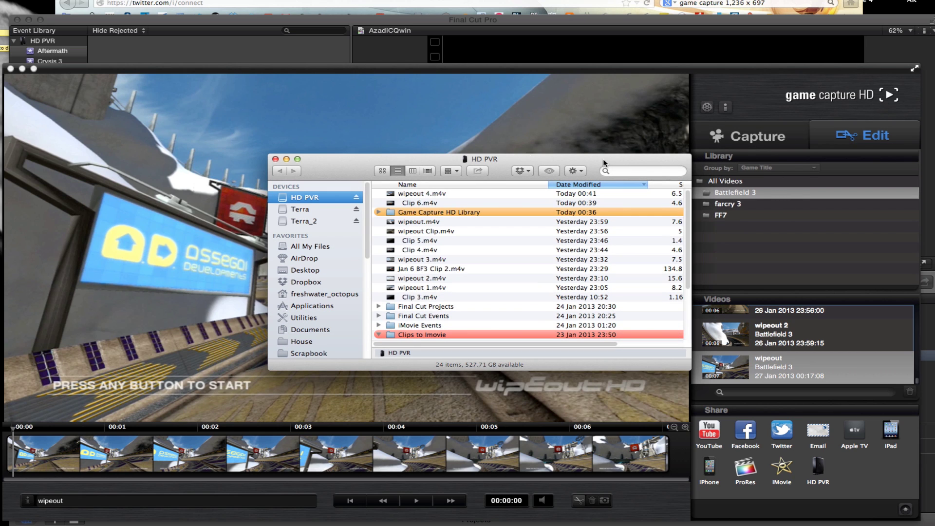
{"action": "left_click", "coordinate": [417, 195]}
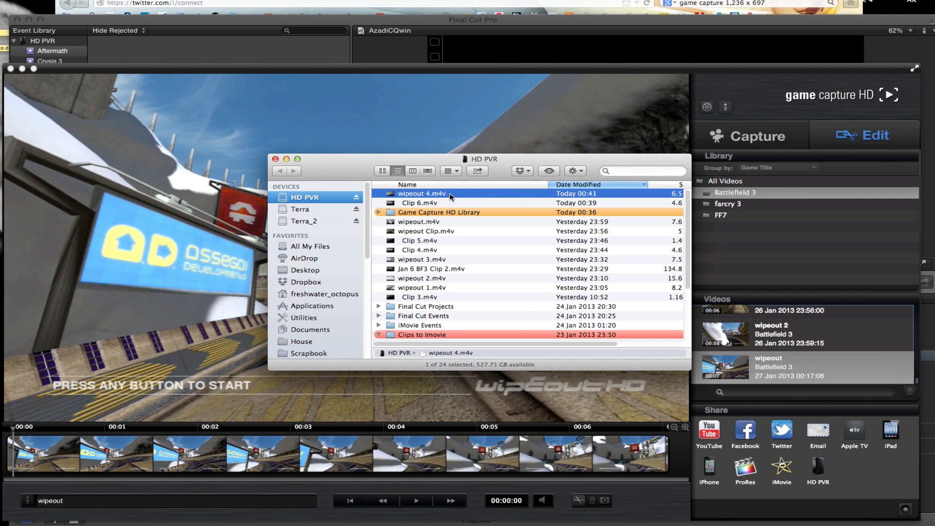
{"action": "double_click", "coordinate": [412, 195]}
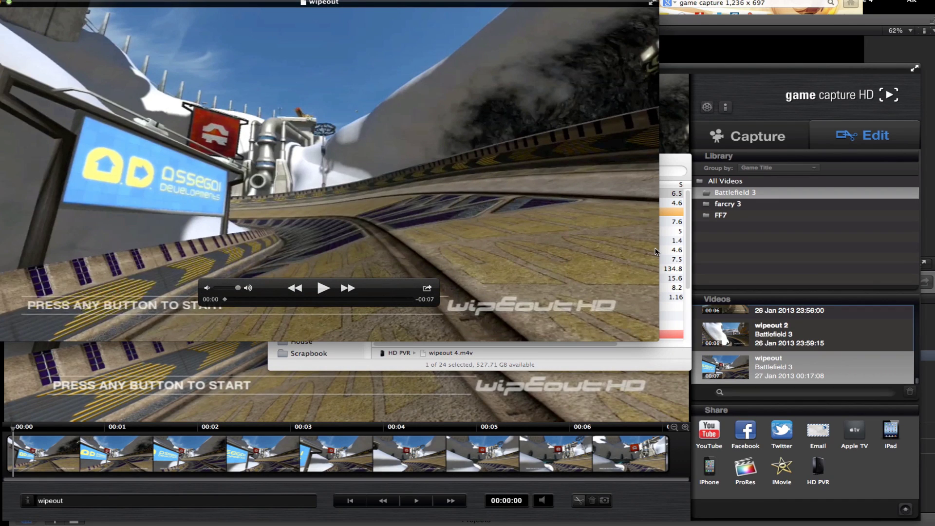
{"action": "key", "text": "super+i"}
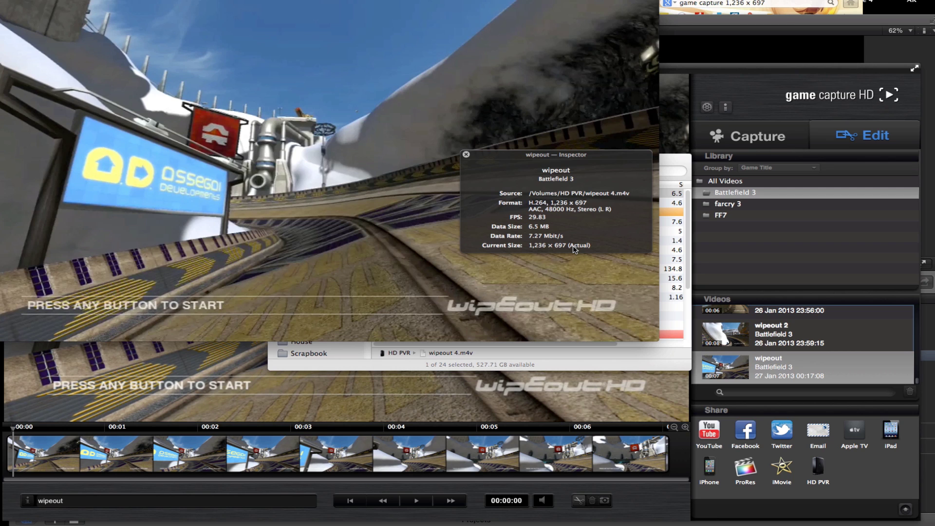
{"action": "left_click", "coordinate": [466, 154]}
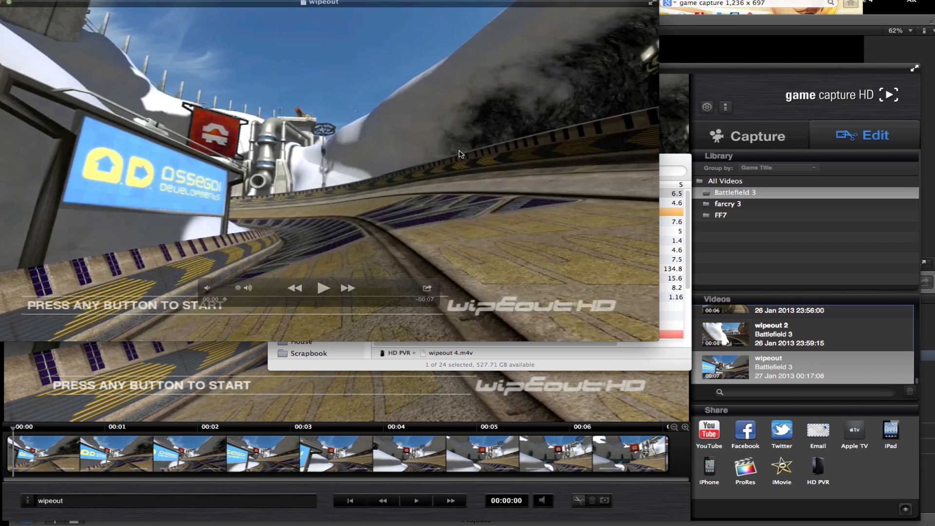
{"action": "key", "text": "super+w"}
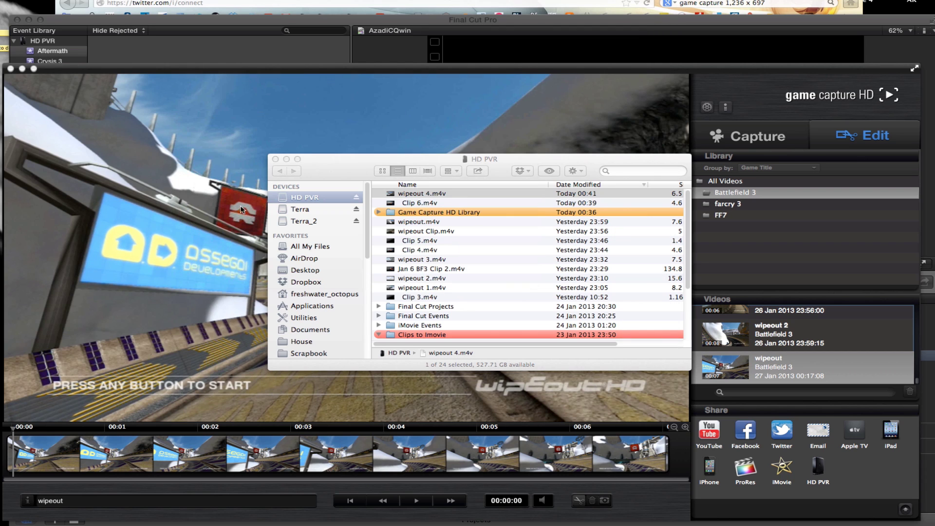
Step: Close the HD PVR folder and load Battlefield 3 DLC wk Clip from the Battlefield 3 library
{"action": "left_click", "coordinate": [276, 159]}
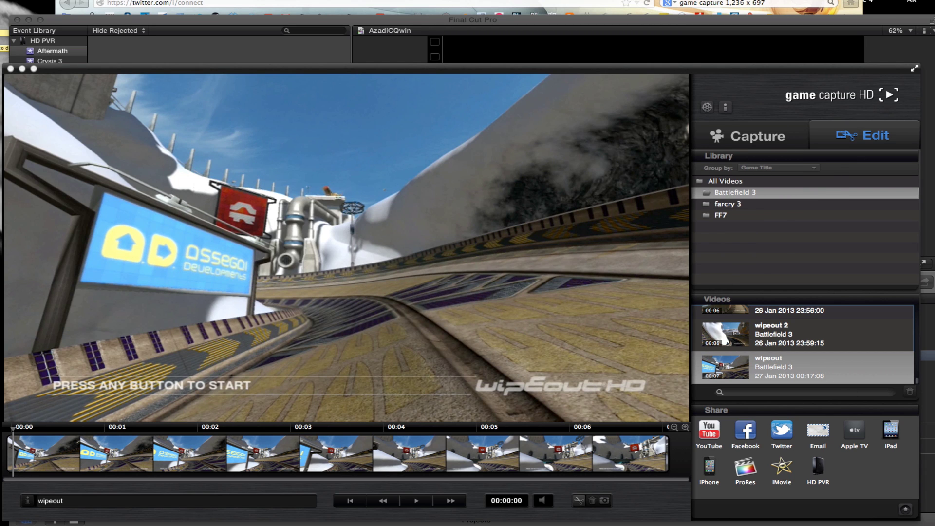
{"action": "scroll", "coordinate": [803, 352], "scroll_direction": "up", "scroll_amount": 3}
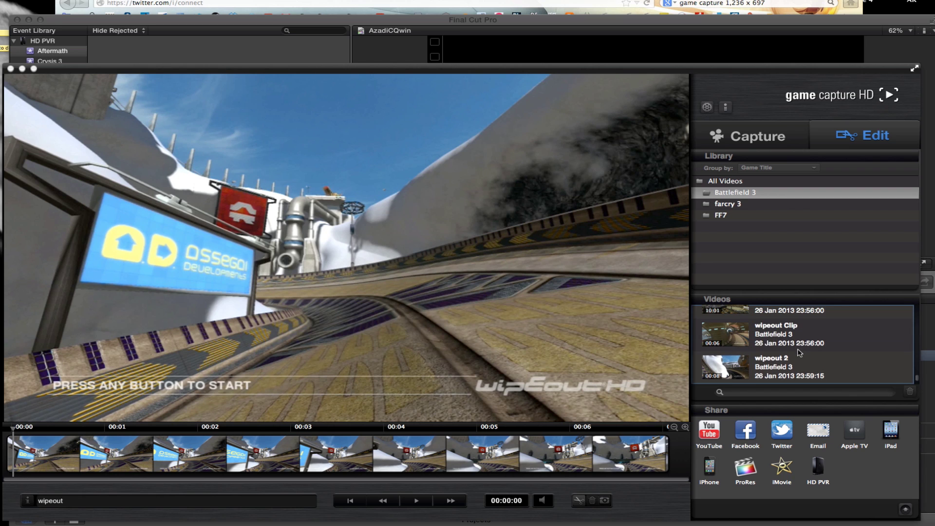
{"action": "left_click", "coordinate": [793, 308]}
{"action": "scroll", "coordinate": [813, 341], "scroll_direction": "up", "scroll_amount": 3}
{"action": "scroll", "coordinate": [822, 358], "scroll_direction": "up", "scroll_amount": 5}
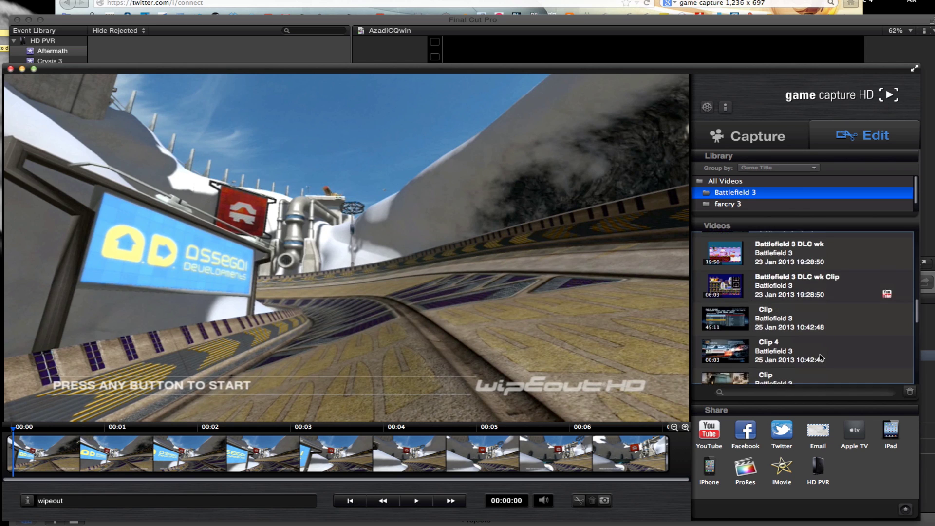
{"action": "left_click", "coordinate": [796, 293]}
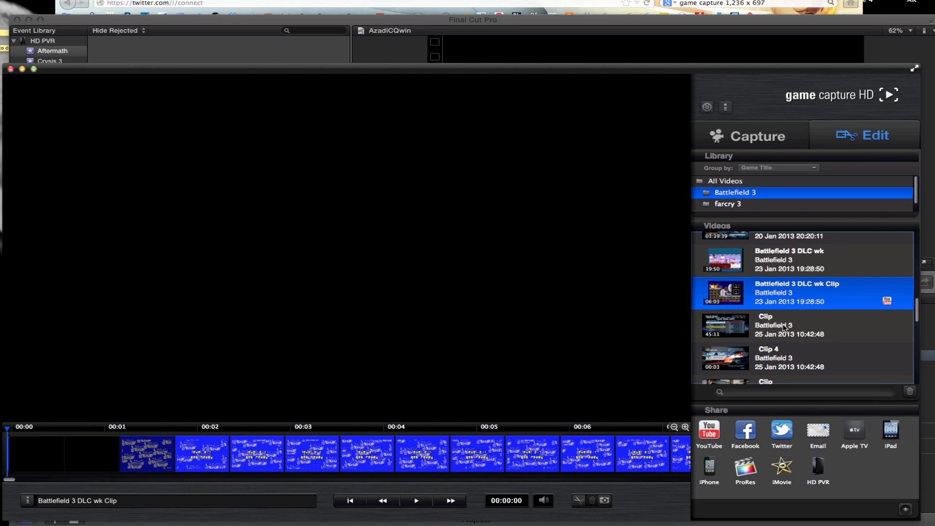
{"action": "scroll", "coordinate": [783, 327], "scroll_direction": "down", "scroll_amount": 5}
{"action": "scroll", "coordinate": [783, 327], "scroll_direction": "down", "scroll_amount": 5}
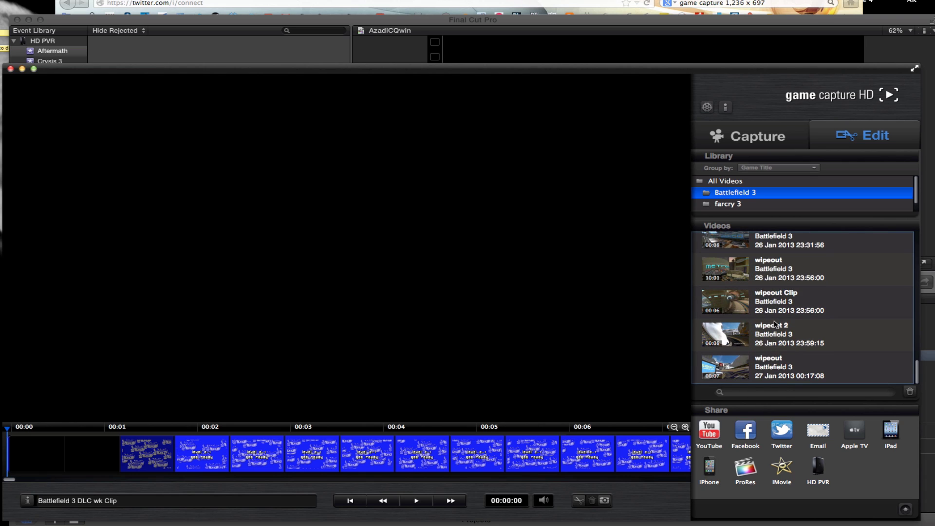
{"action": "scroll", "coordinate": [775, 325], "scroll_direction": "up", "scroll_amount": 2}
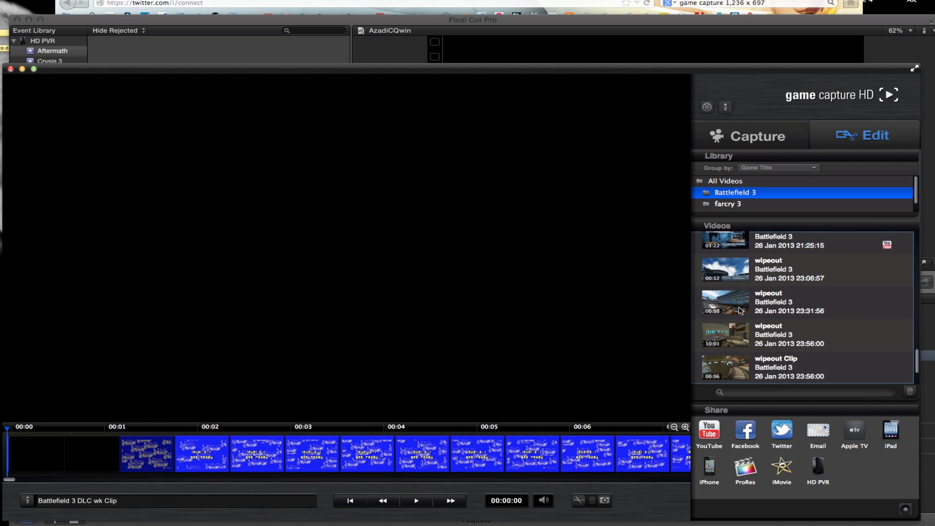
{"action": "scroll", "coordinate": [773, 313], "scroll_direction": "down", "scroll_amount": 2}
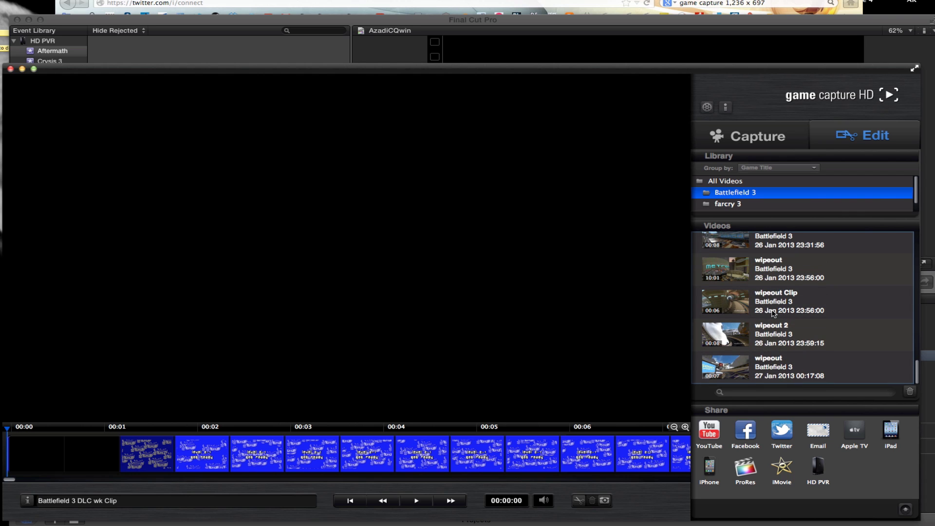
{"action": "scroll", "coordinate": [773, 313], "scroll_direction": "up", "scroll_amount": 8}
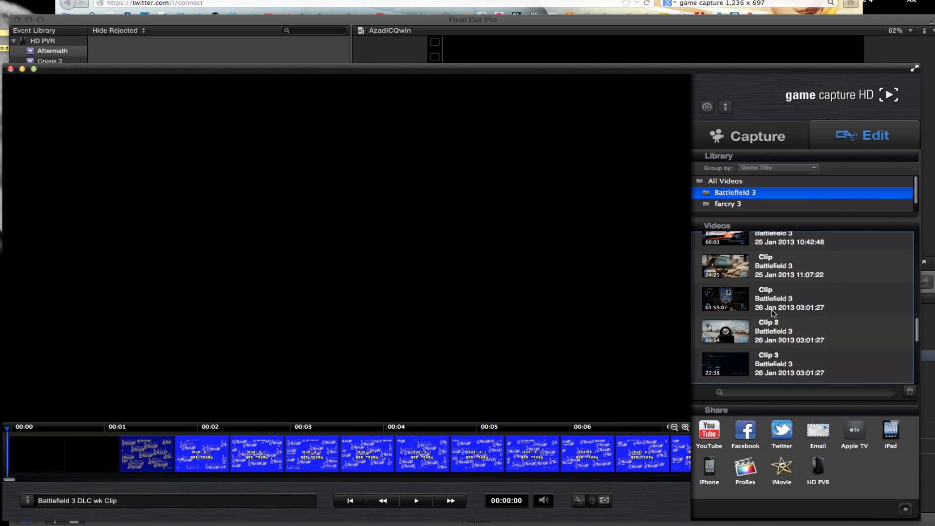
Step: In Capture settings, turn off Preserve Source Format and overscan crop, keeping PlayStation 3 as input
{"action": "left_click", "coordinate": [743, 146]}
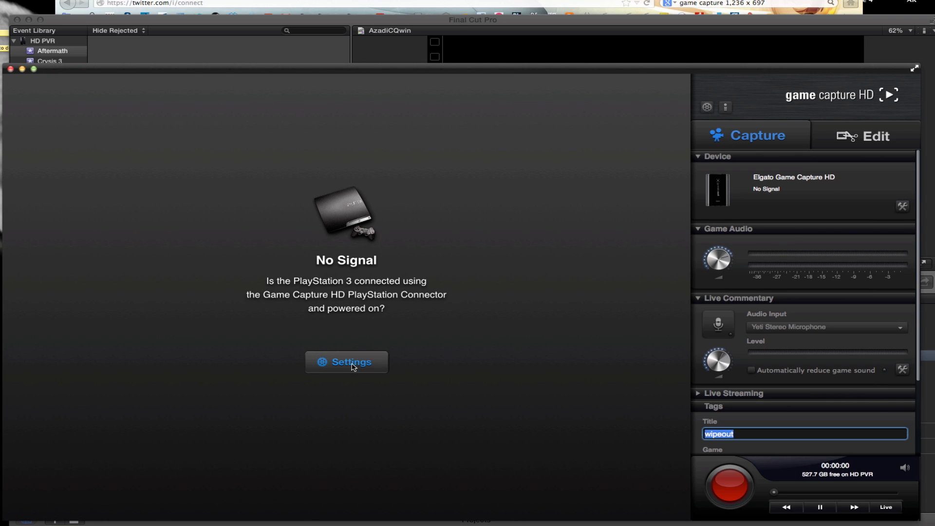
{"action": "left_click", "coordinate": [337, 363]}
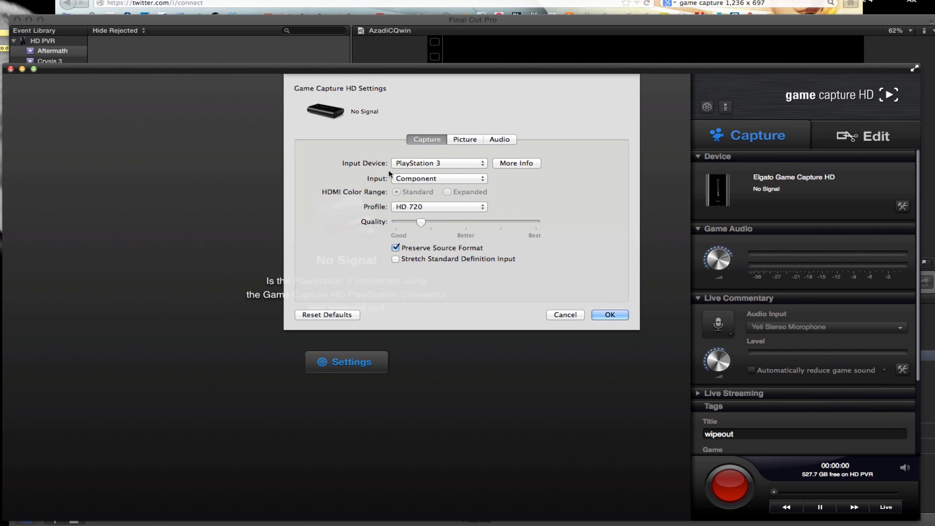
{"action": "left_click", "coordinate": [420, 178]}
{"action": "left_click", "coordinate": [420, 179]}
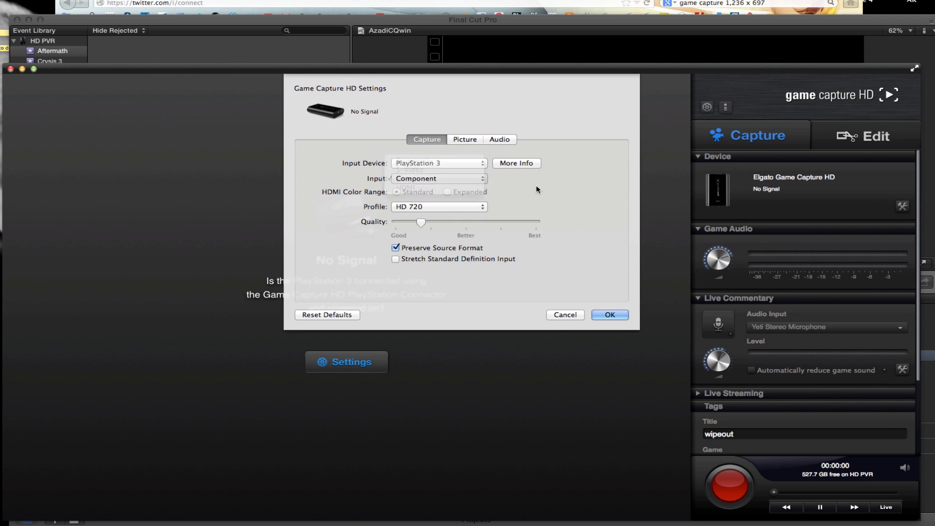
{"action": "left_click", "coordinate": [423, 163]}
{"action": "left_click", "coordinate": [434, 199]}
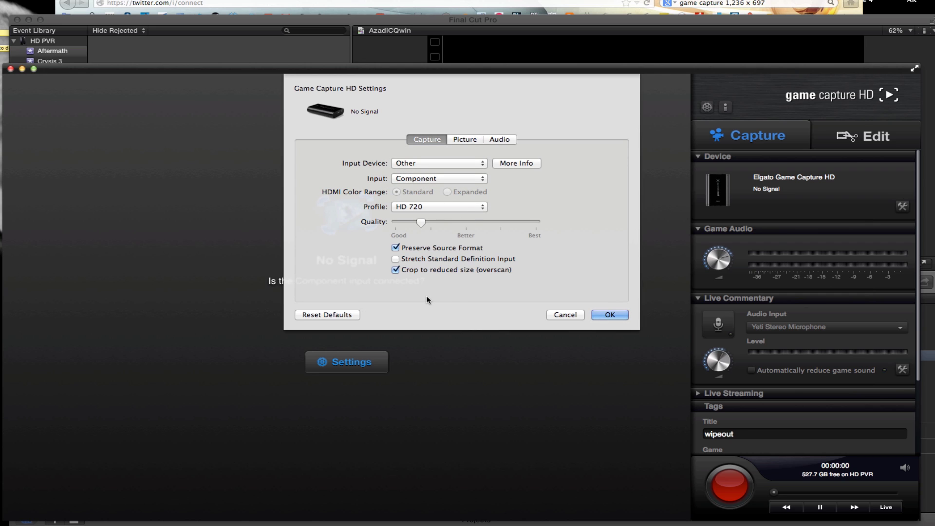
{"action": "left_click", "coordinate": [399, 271]}
{"action": "left_click", "coordinate": [395, 248]}
{"action": "left_click", "coordinate": [437, 166]}
{"action": "left_click", "coordinate": [438, 69]}
{"action": "left_click", "coordinate": [598, 314]}
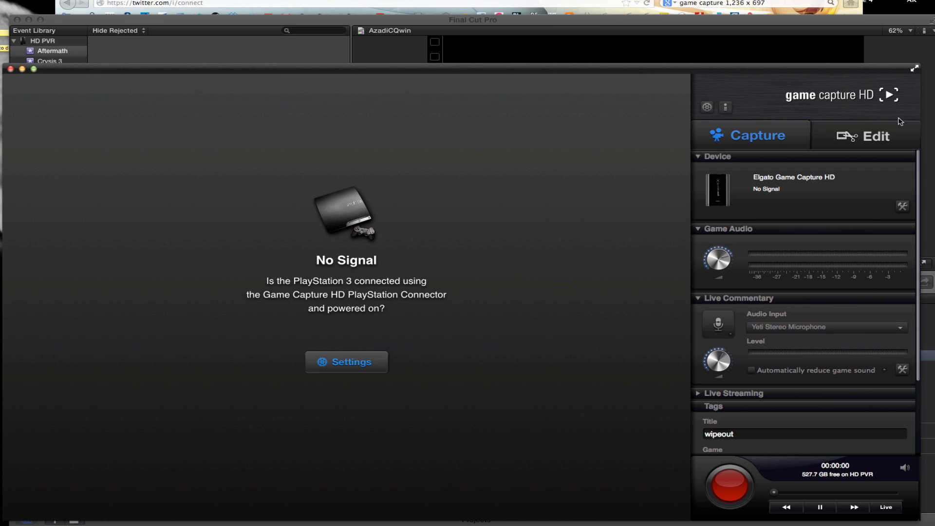
Step: Rename the latest wipeout recording to 'wipeout 3' and export it to the HD PVR share
{"action": "left_click", "coordinate": [887, 131]}
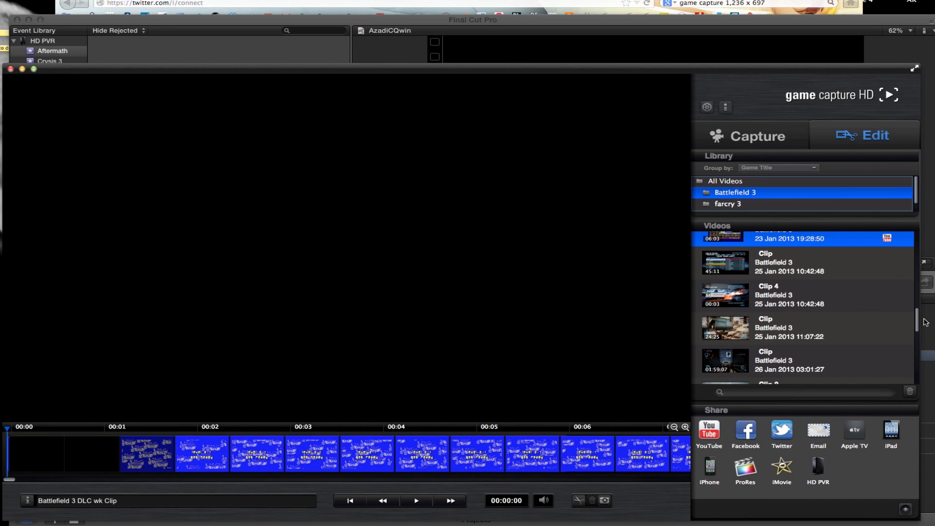
{"action": "left_click_drag", "start_coordinate": [918, 318], "coordinate": [910, 391]}
{"action": "left_click", "coordinate": [823, 377]}
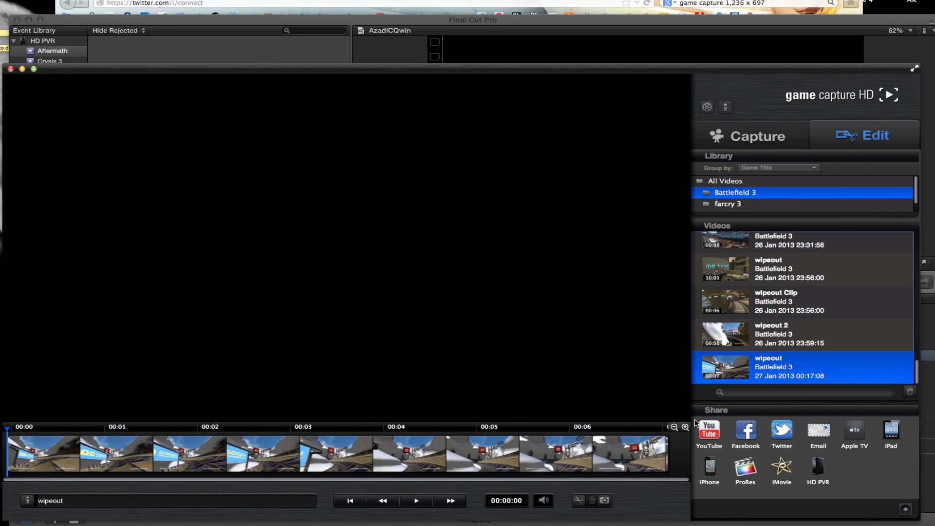
{"action": "left_click", "coordinate": [129, 502]}
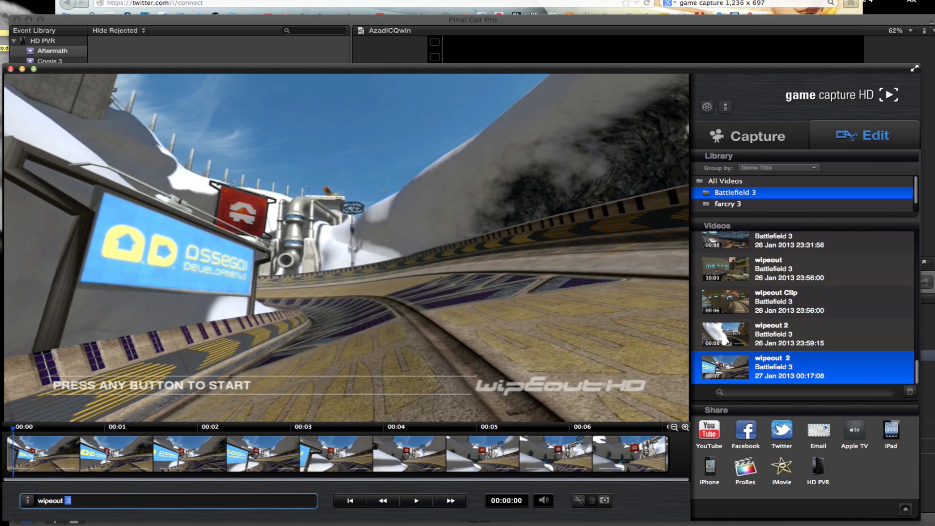
{"action": "type", "text": "3"}
{"action": "left_click", "coordinate": [817, 468]}
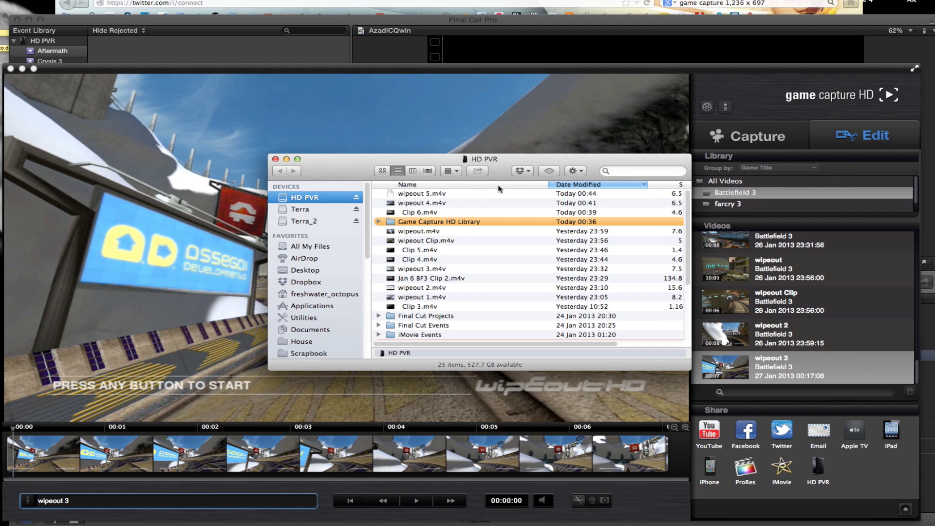
Step: Open wipeout 5.m4v in QuickTime, verify its 1,236 x 697 size, then return to Game Capture HD's wipeout 3 clip
{"action": "left_click", "coordinate": [431, 194]}
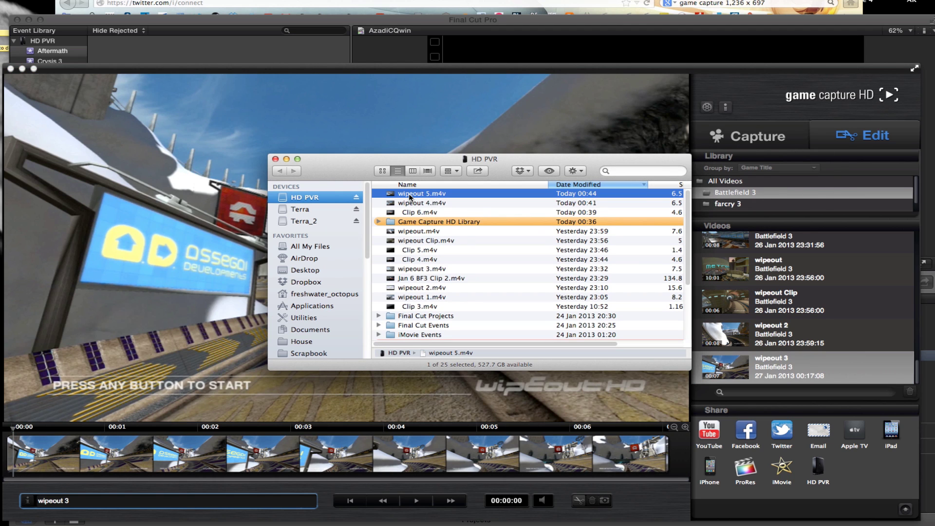
{"action": "double_click", "coordinate": [409, 194]}
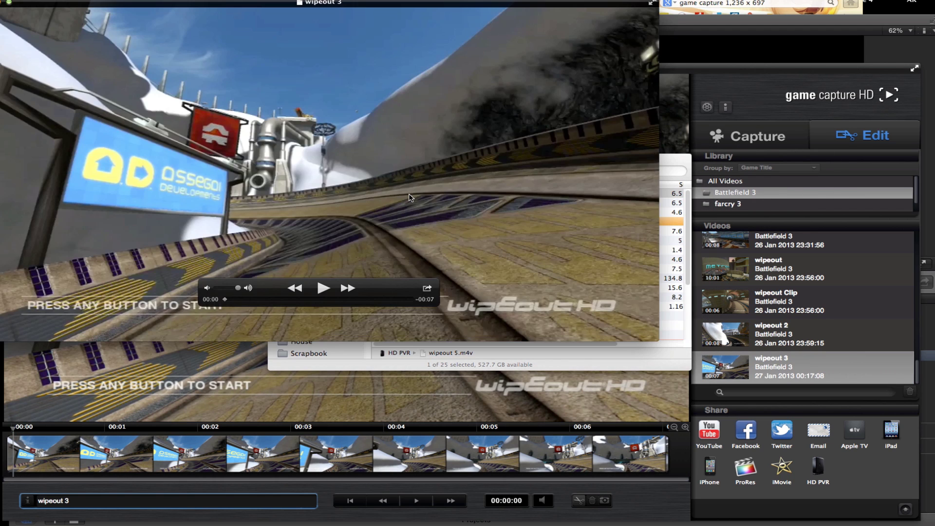
{"action": "key", "text": "super+i"}
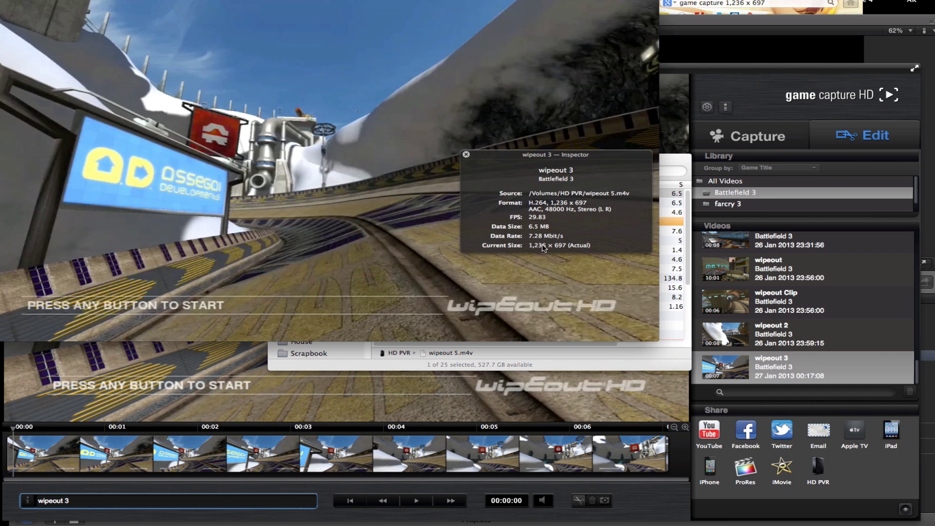
{"action": "left_click", "coordinate": [730, 429]}
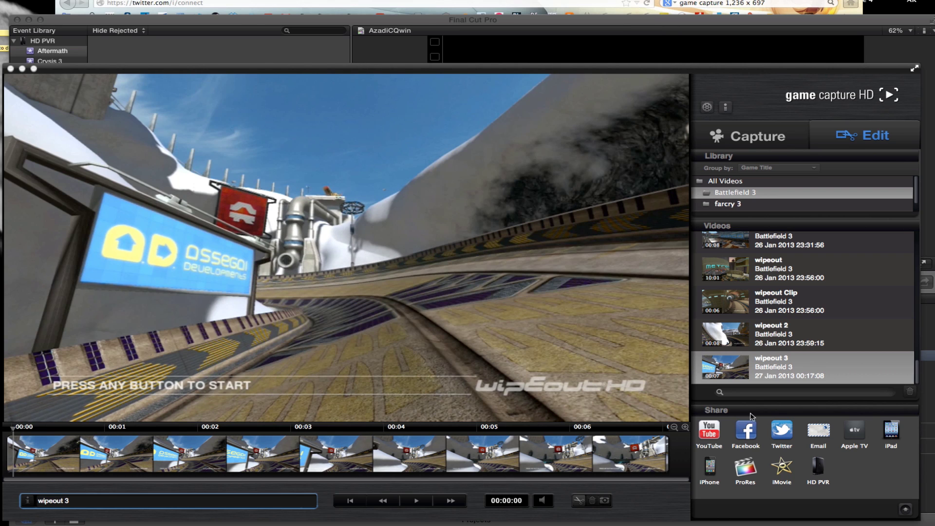
{"action": "left_click", "coordinate": [763, 368]}
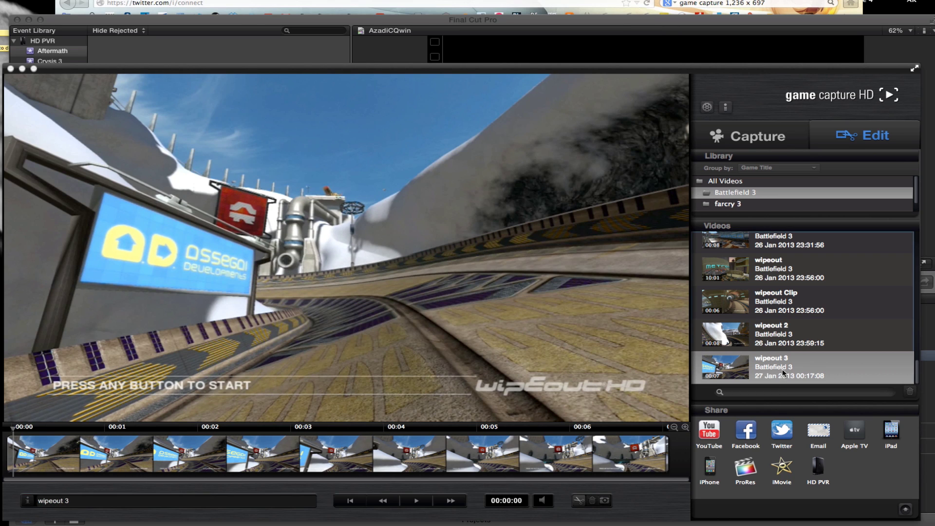
{"action": "right_click", "coordinate": [807, 362]}
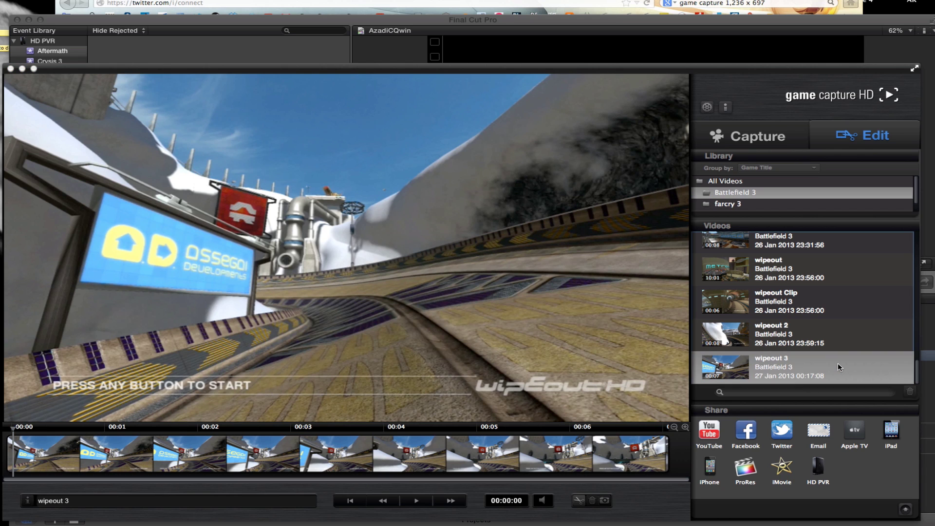
Step: Reveal the wipeout clip's files in Finder and open the raw Segment_0001.mp4 in QuickTime
{"action": "left_click", "coordinate": [839, 366]}
{"action": "left_click_drag", "start_coordinate": [359, 172], "coordinate": [307, 174]}
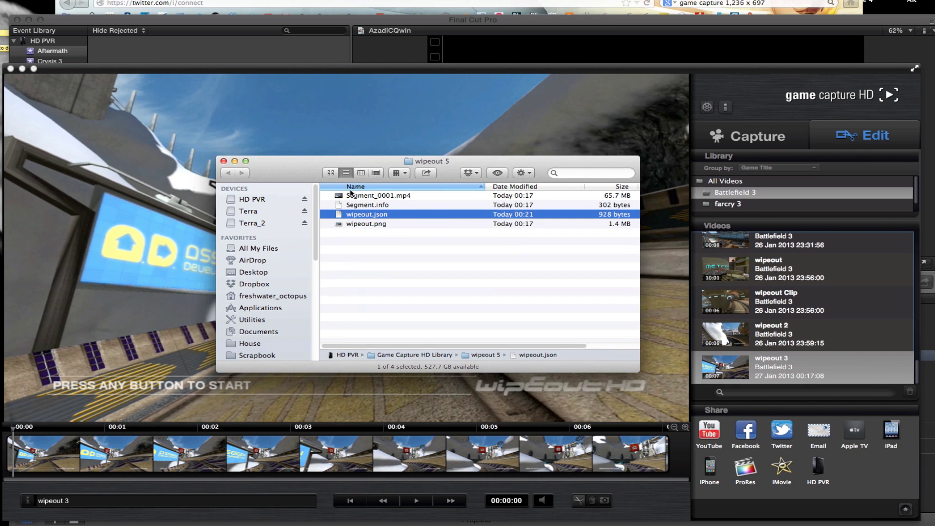
{"action": "left_click", "coordinate": [411, 196]}
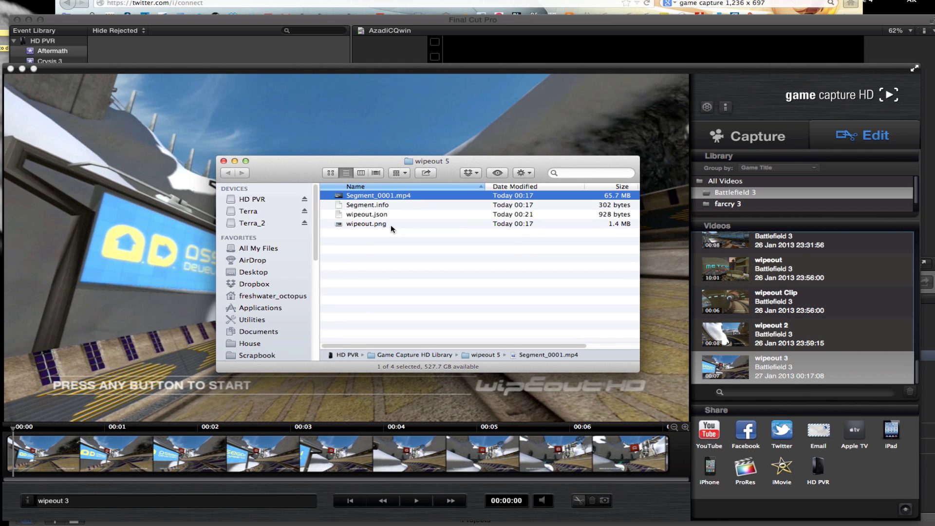
{"action": "double_click", "coordinate": [370, 197]}
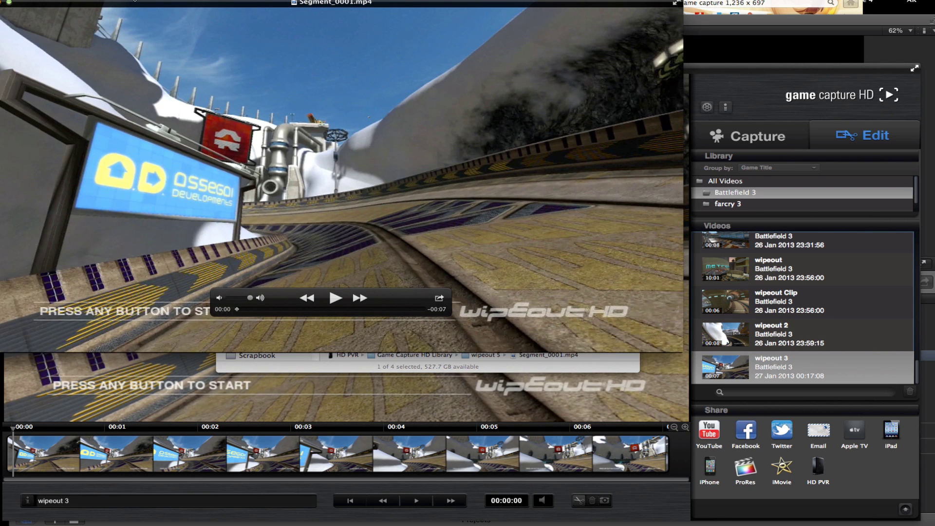
Step: Confirm Segment_0001.mp4 is 1,280 x 720 and start exporting a copy of it
{"action": "left_click_drag", "start_coordinate": [135, 2], "coordinate": [195, 44]}
{"action": "key", "text": "super+i"}
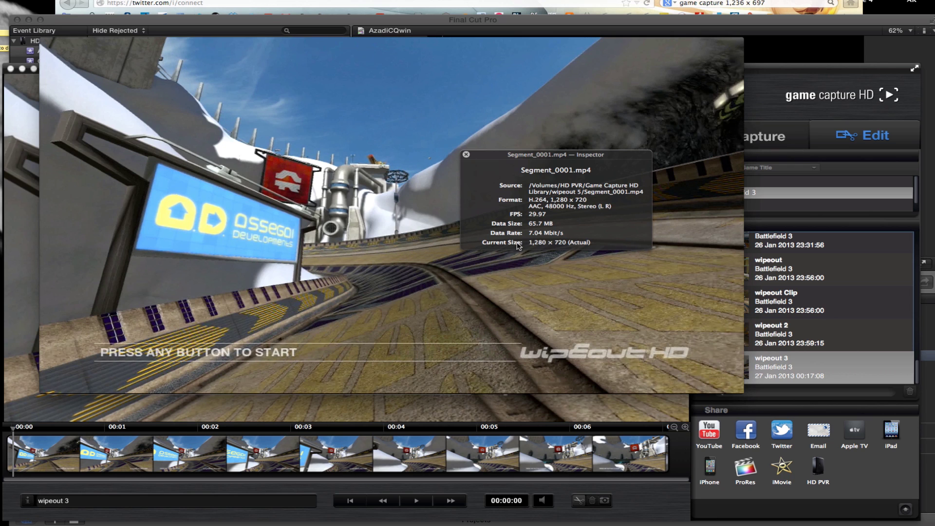
{"action": "left_click", "coordinate": [466, 155]}
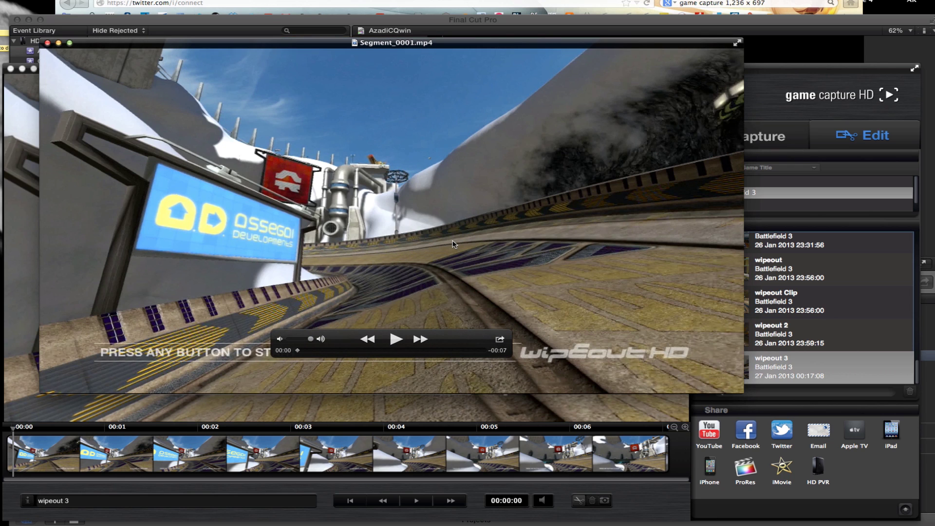
{"action": "key", "text": "super+e"}
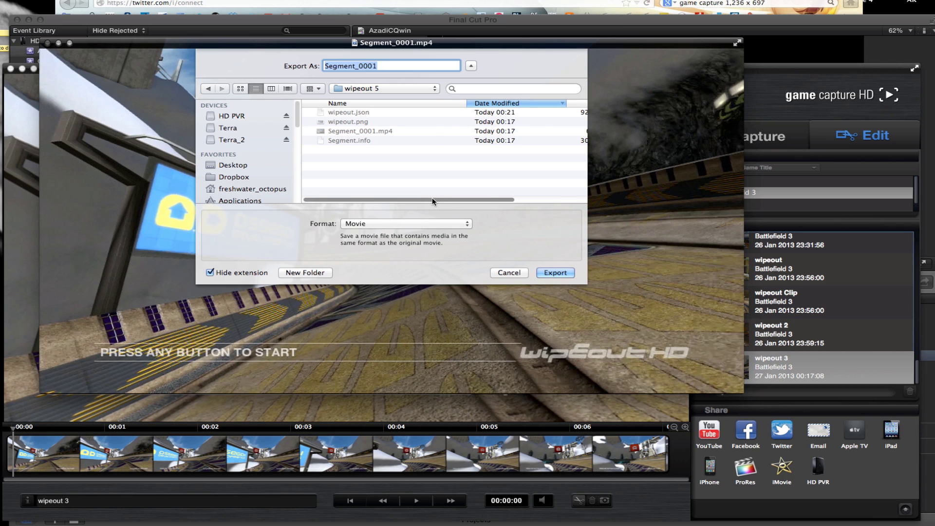
Step: Export the raw clip as a movie named 'test 1' to the HD PVR drive, then close the player
{"action": "mouse_move", "coordinate": [433, 199]}
{"action": "left_mouse_down"}
{"action": "mouse_move", "coordinate": [492, 199]}
{"action": "mouse_move", "coordinate": [433, 201]}
{"action": "left_mouse_up"}
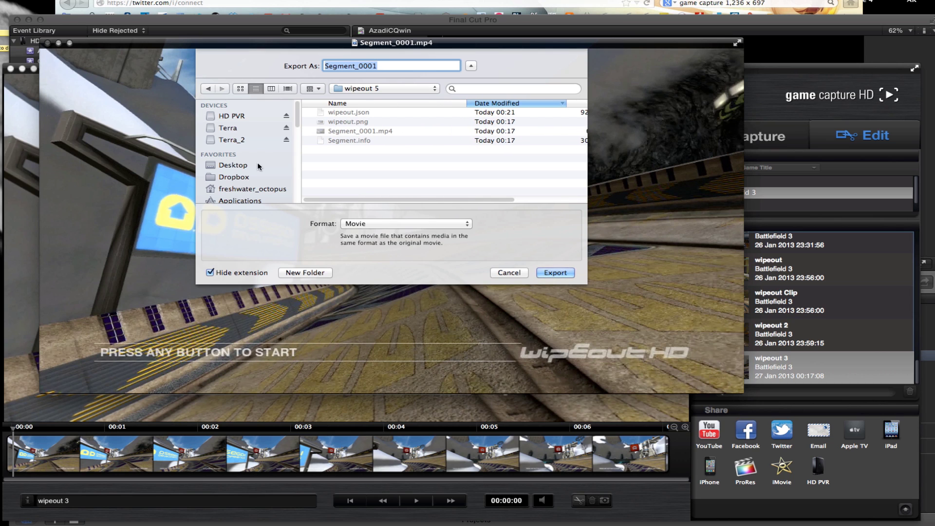
{"action": "left_click", "coordinate": [248, 117]}
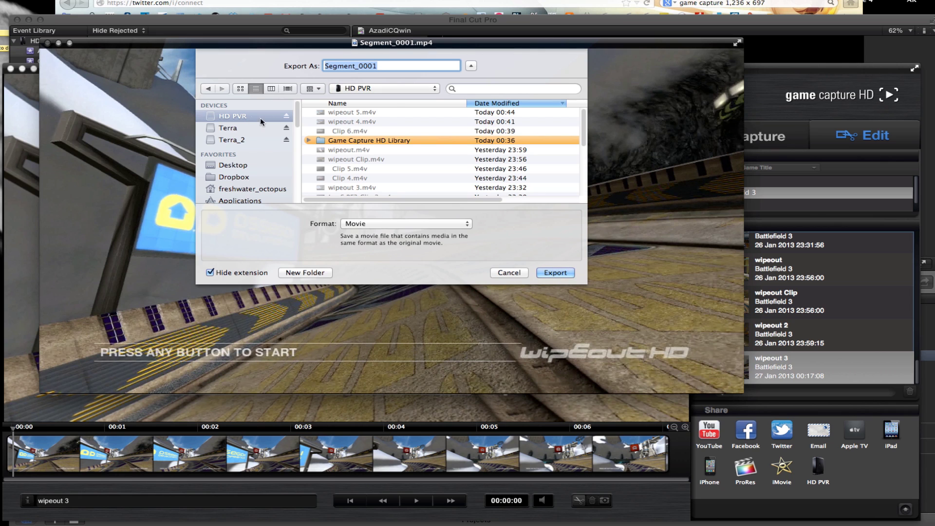
{"action": "type", "text": "test 1"}
{"action": "key", "text": "Return"}
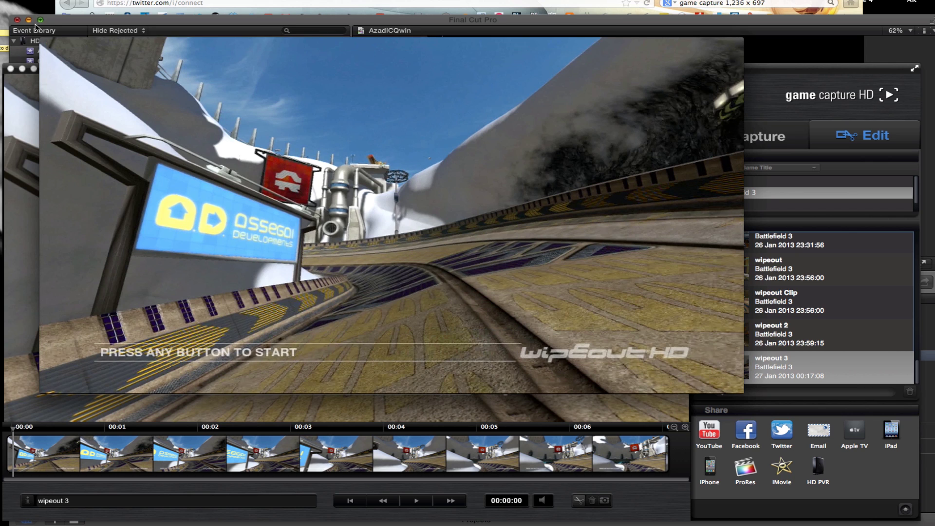
{"action": "left_click", "coordinate": [47, 43]}
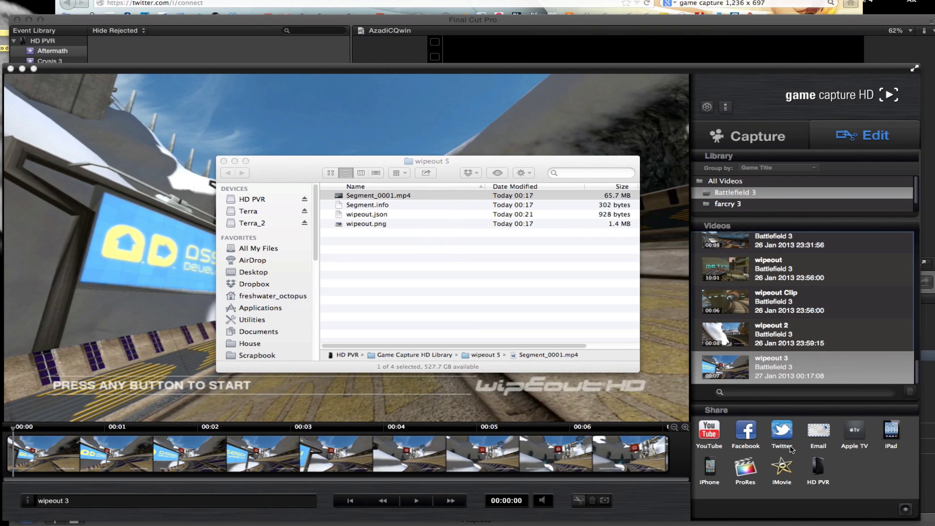
Step: On the HD PVR drive, check the file info for the 6.3 MB test 1 movie
{"action": "left_click", "coordinate": [224, 161]}
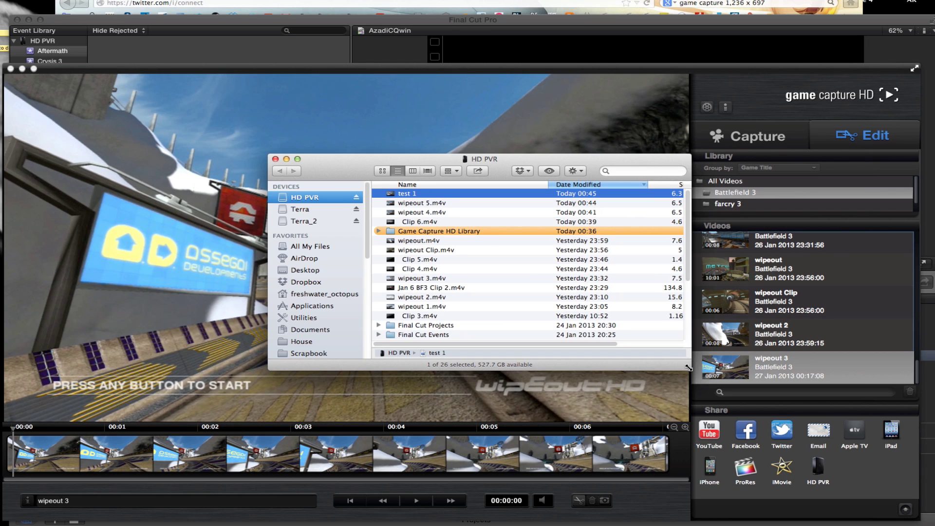
{"action": "left_click_drag", "start_coordinate": [688, 368], "coordinate": [774, 414]}
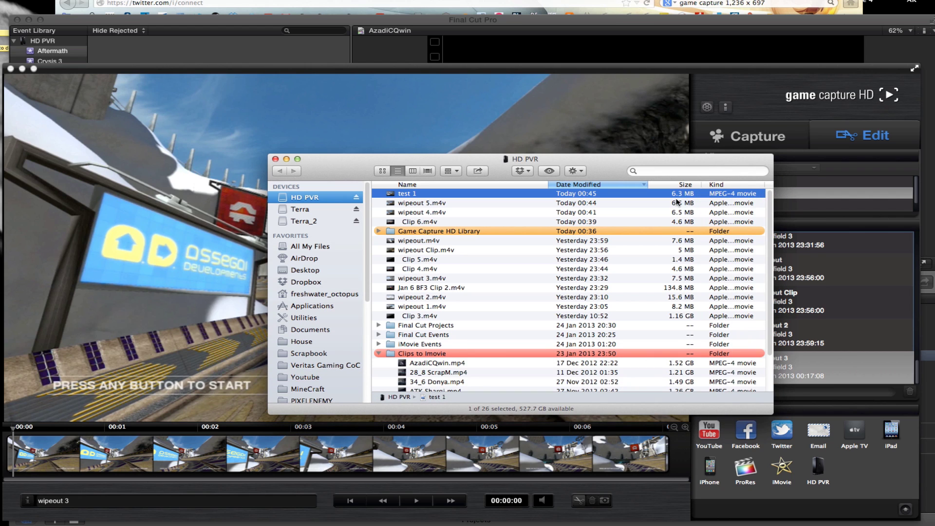
{"action": "left_click", "coordinate": [543, 203]}
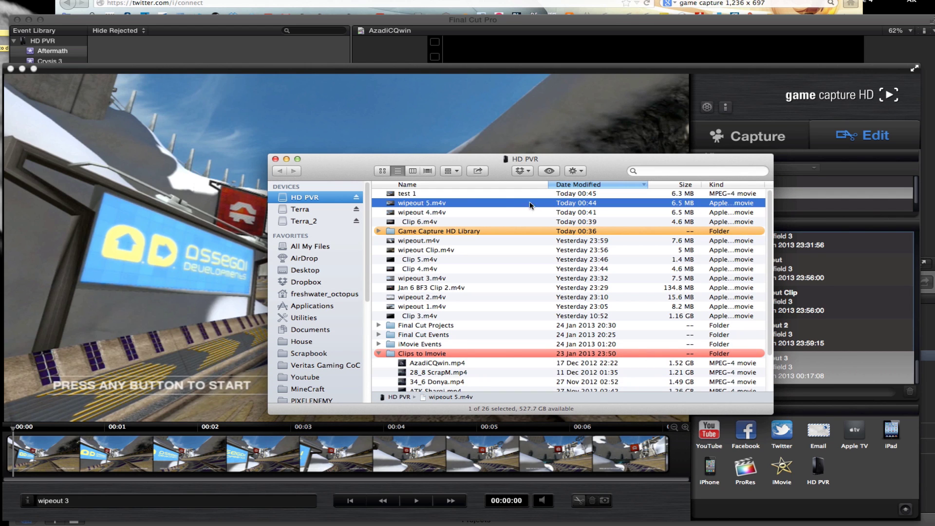
{"action": "left_click", "coordinate": [488, 195]}
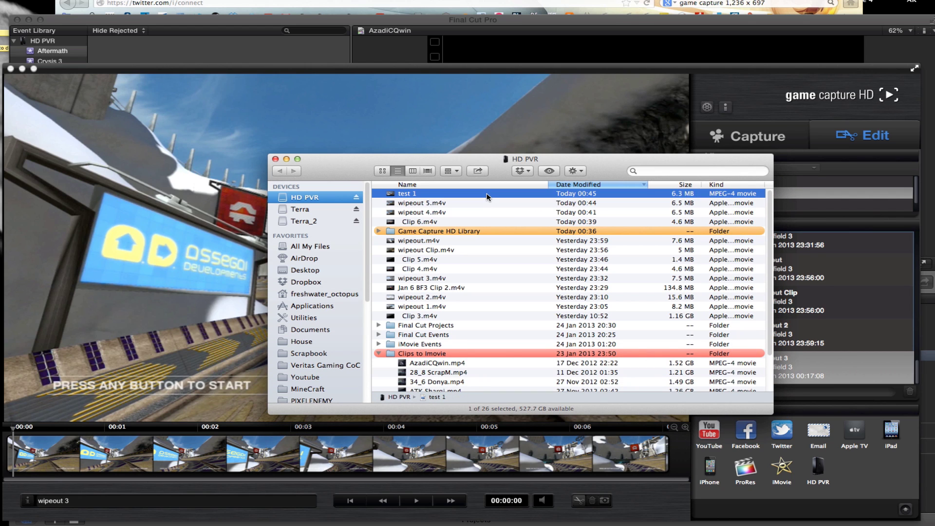
{"action": "key", "text": "super+i"}
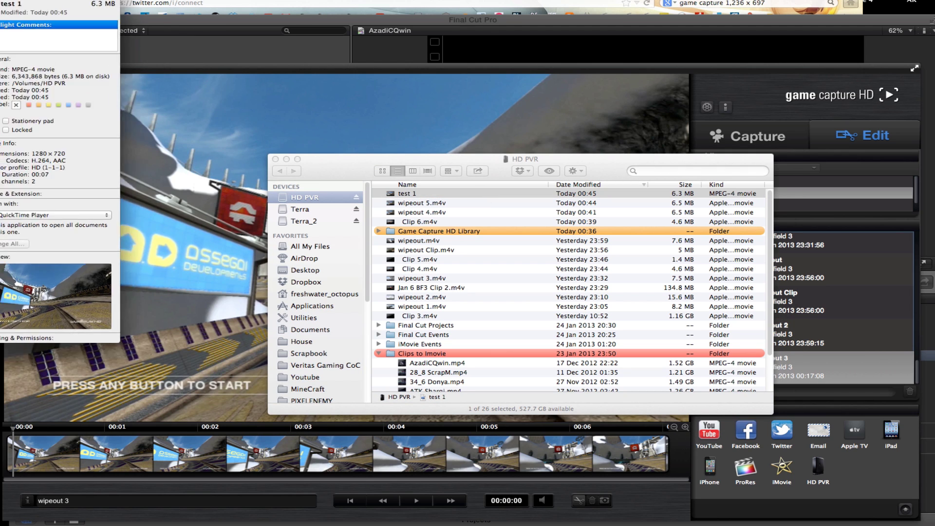
{"action": "left_click_drag", "start_coordinate": [3, 1], "coordinate": [247, 85]}
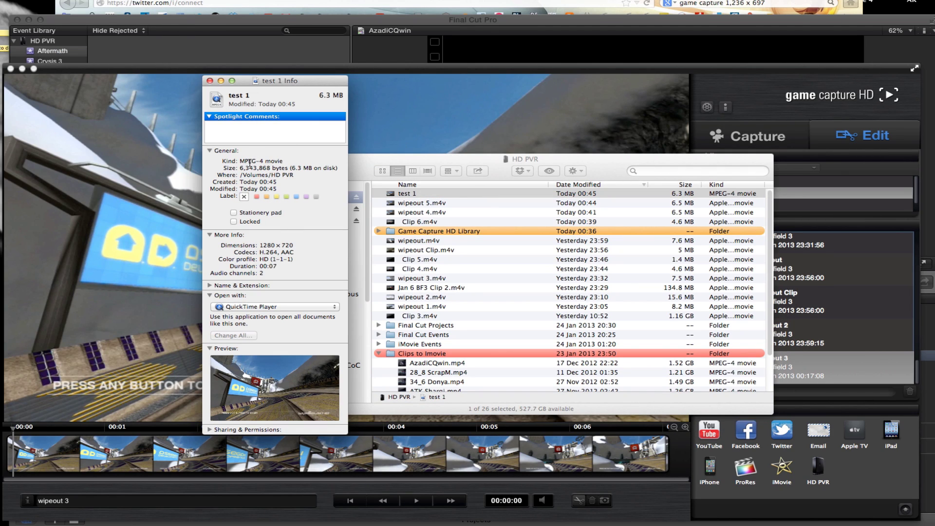
{"action": "left_click", "coordinate": [209, 81]}
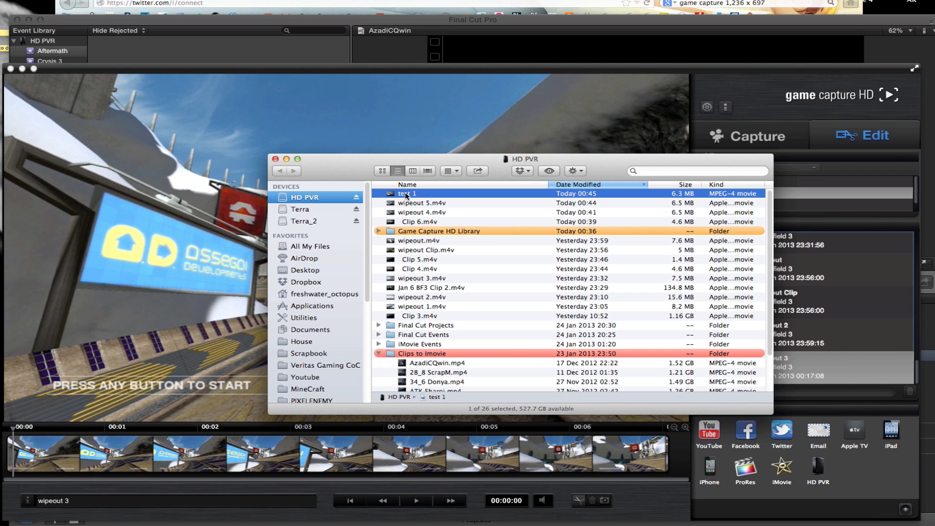
Step: Open test 1 in QuickTime to confirm it is still 1,280 x 720, then close all windows
{"action": "double_click", "coordinate": [405, 193]}
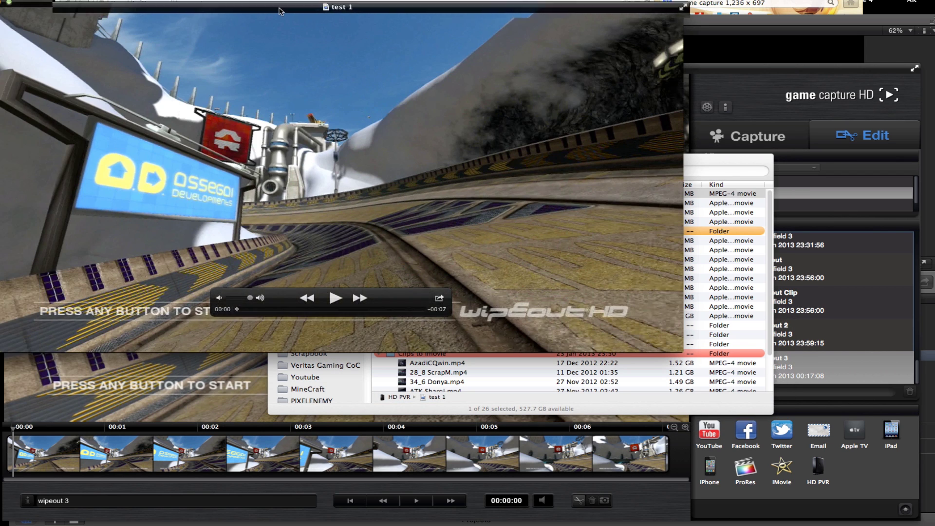
{"action": "key", "text": "super+i"}
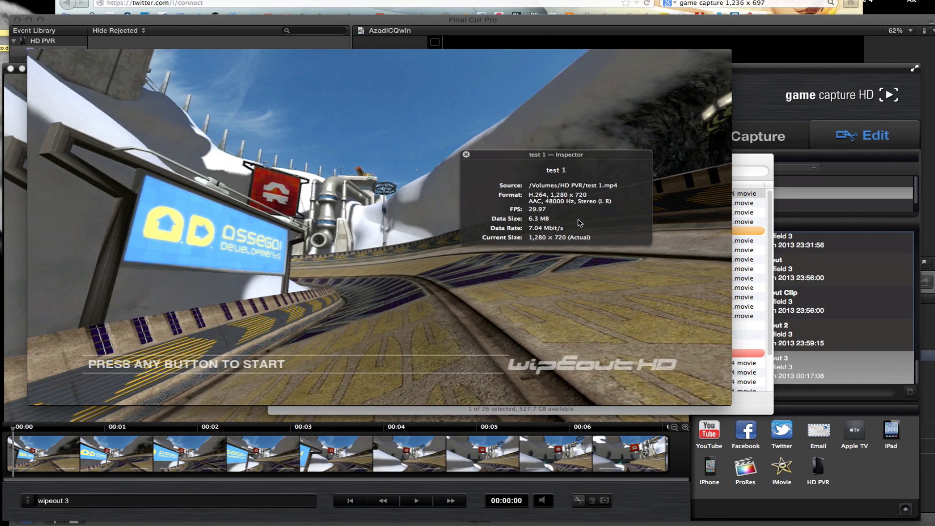
{"action": "left_click", "coordinate": [466, 154]}
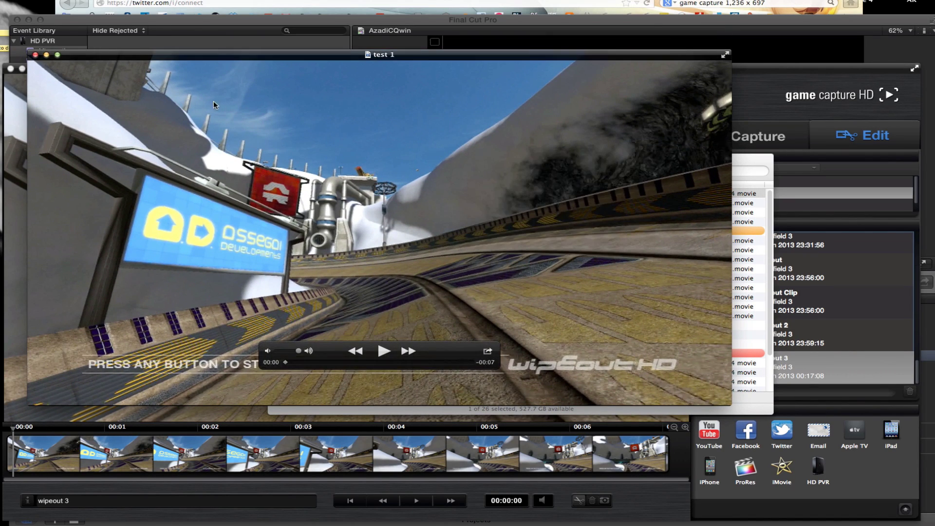
{"action": "left_click", "coordinate": [35, 55]}
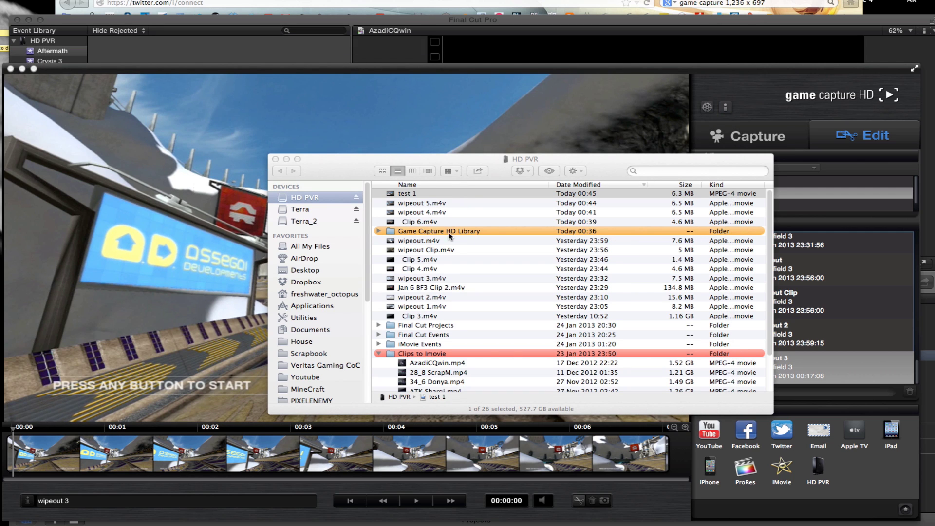
{"action": "left_click", "coordinate": [275, 160]}
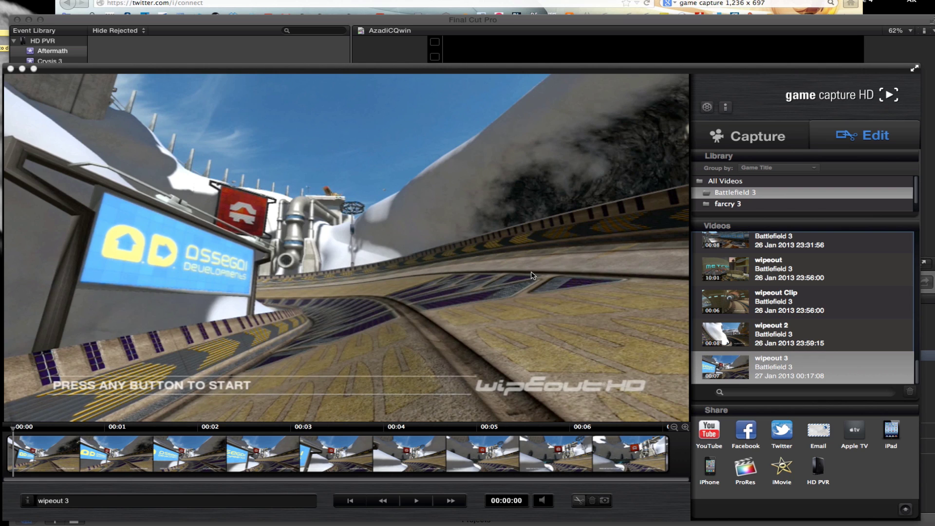
{"action": "left_click", "coordinate": [819, 379]}
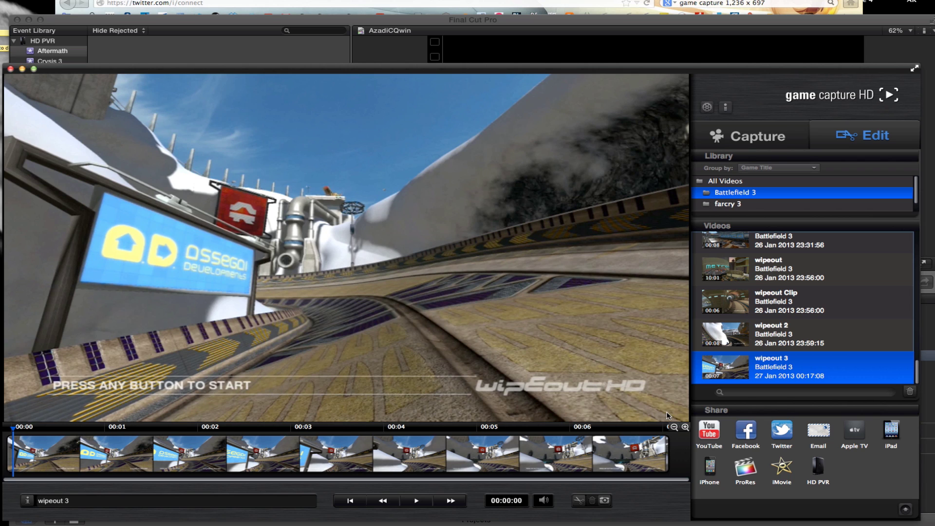
{"action": "double_click", "coordinate": [791, 379]}
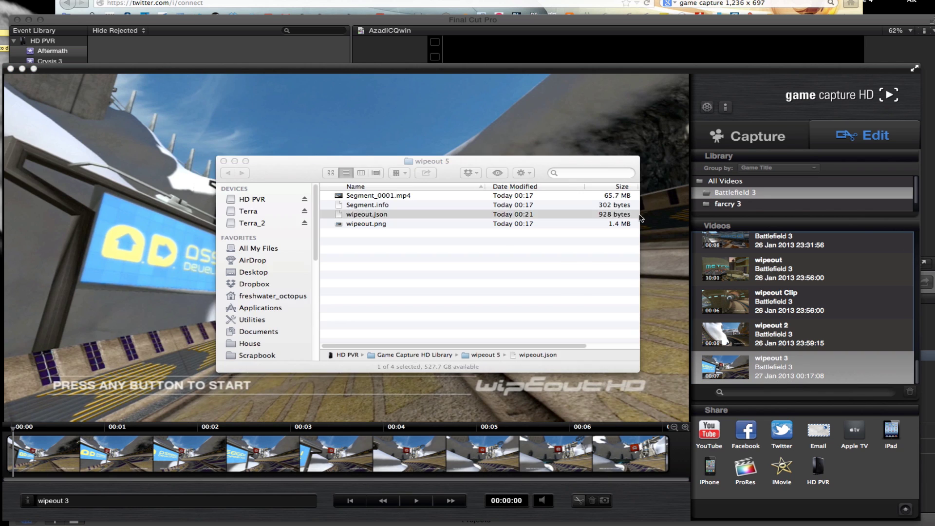
{"action": "left_click", "coordinate": [414, 214]}
{"action": "left_click", "coordinate": [370, 187]}
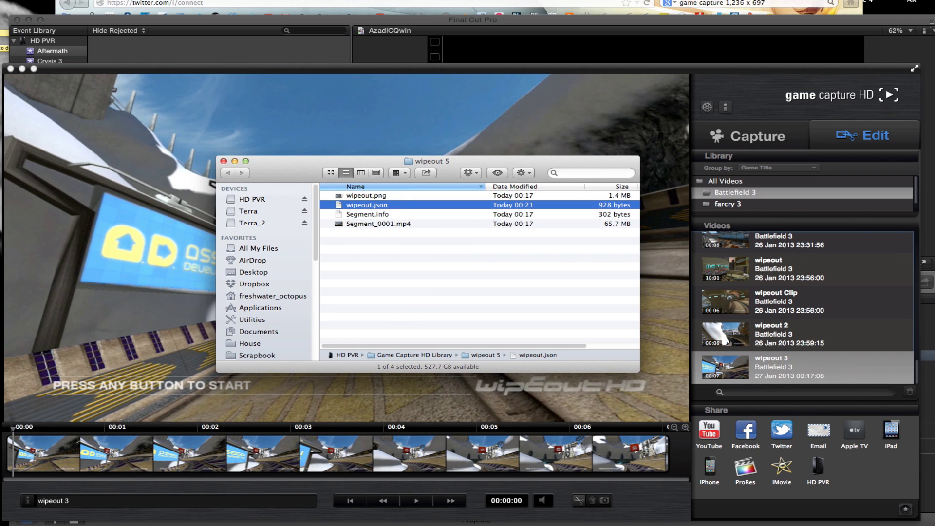
{"action": "left_click", "coordinate": [222, 161]}
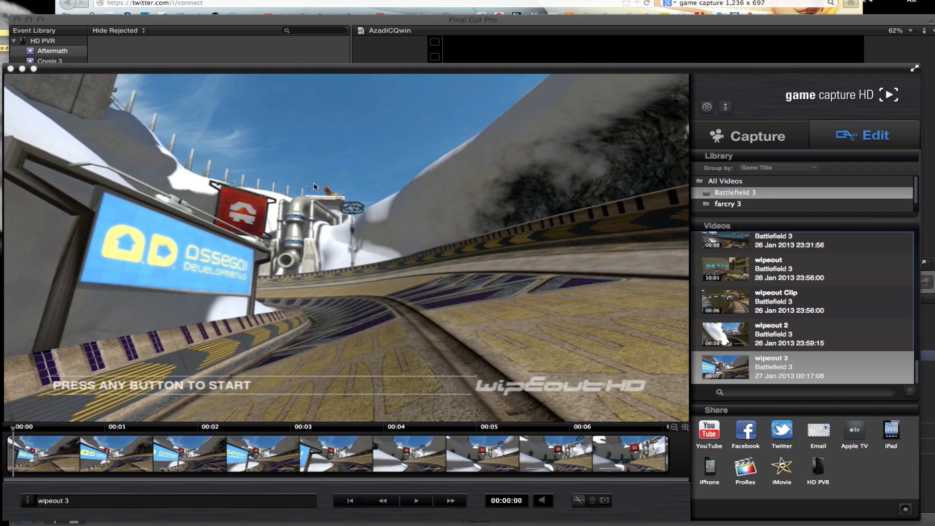
{"action": "left_click", "coordinate": [820, 375]}
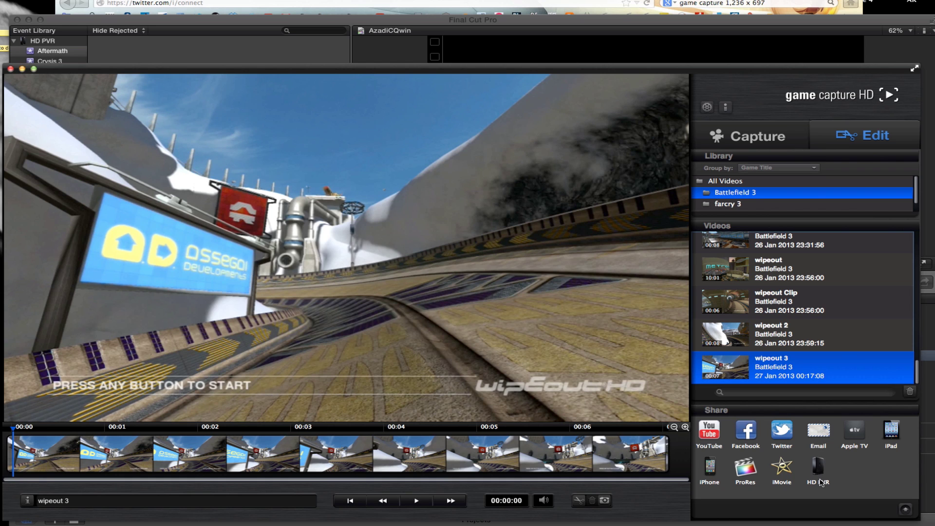